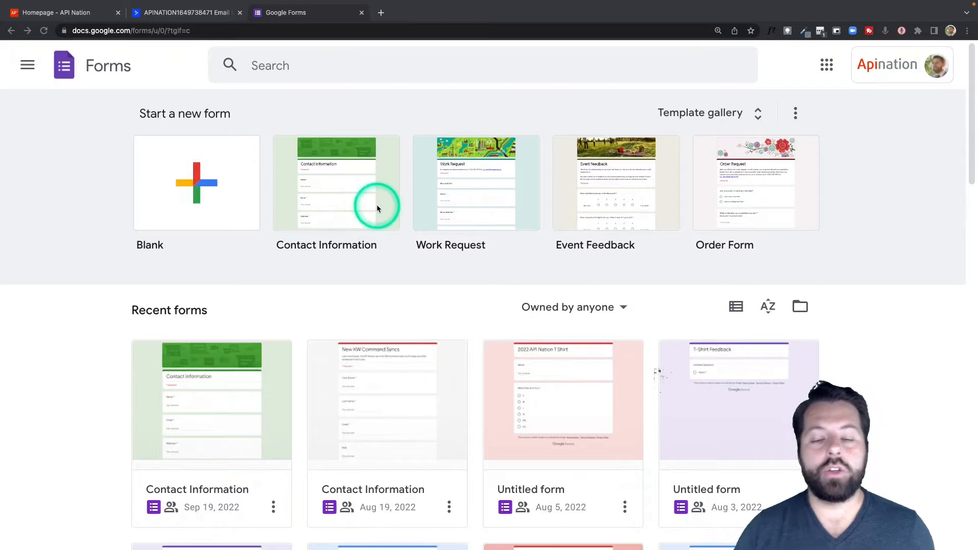
# Create a form from the Contact Information template and rename its Name question as First Name
pyautogui.click(334, 192)
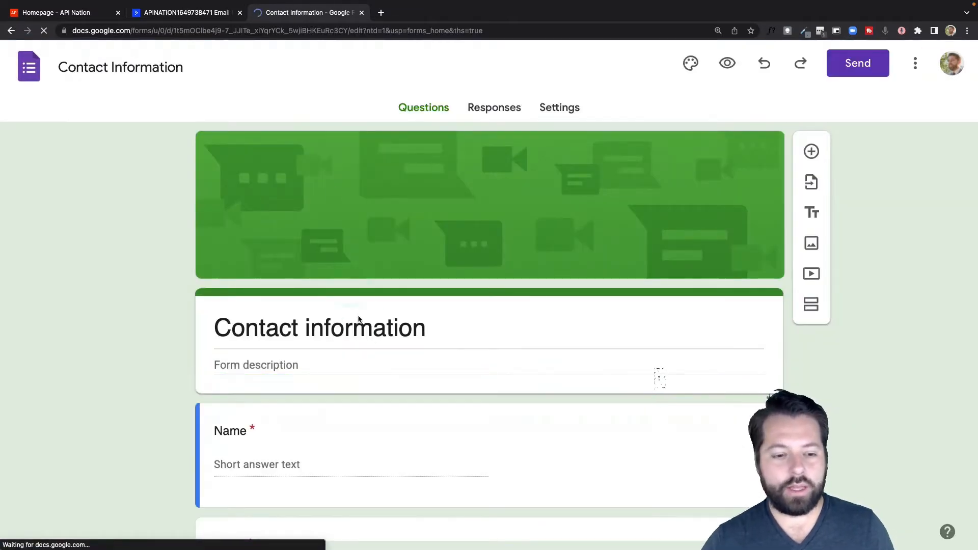
pyautogui.click(360, 322)
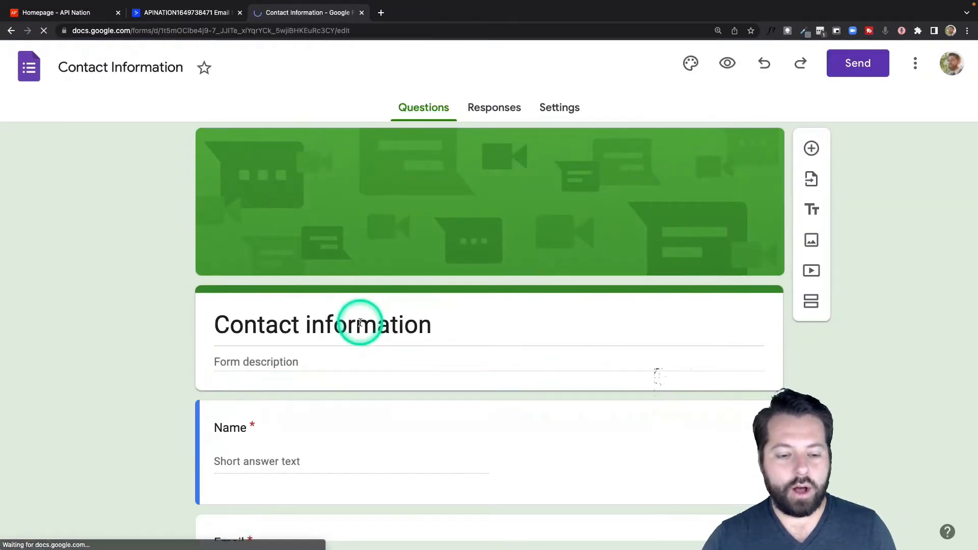
pyautogui.scroll(-5, 360, 322)
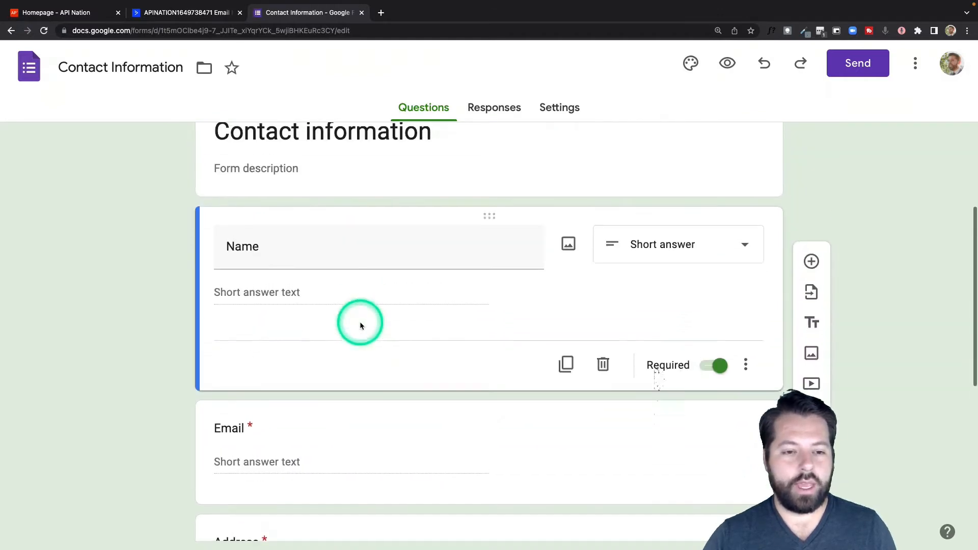
pyautogui.doubleClick(221, 243)
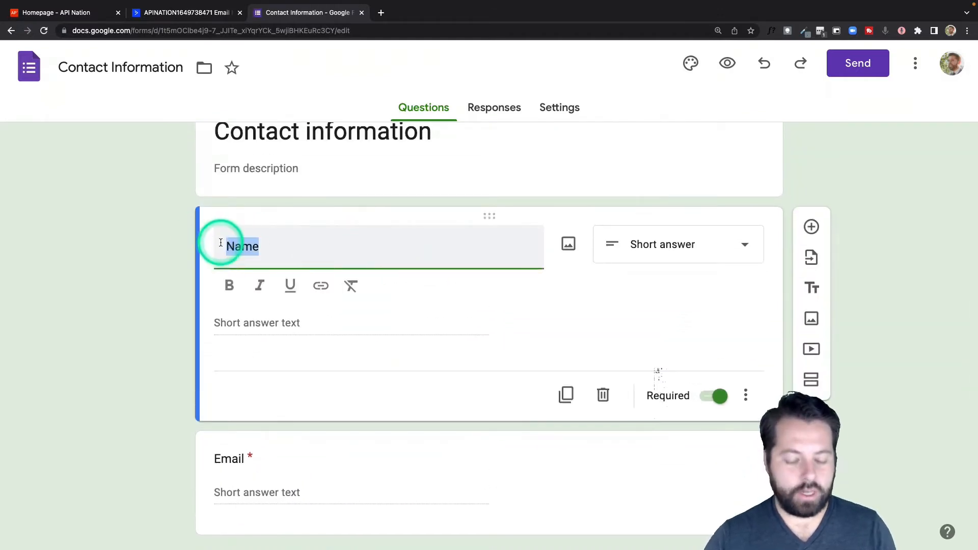
pyautogui.write('First')
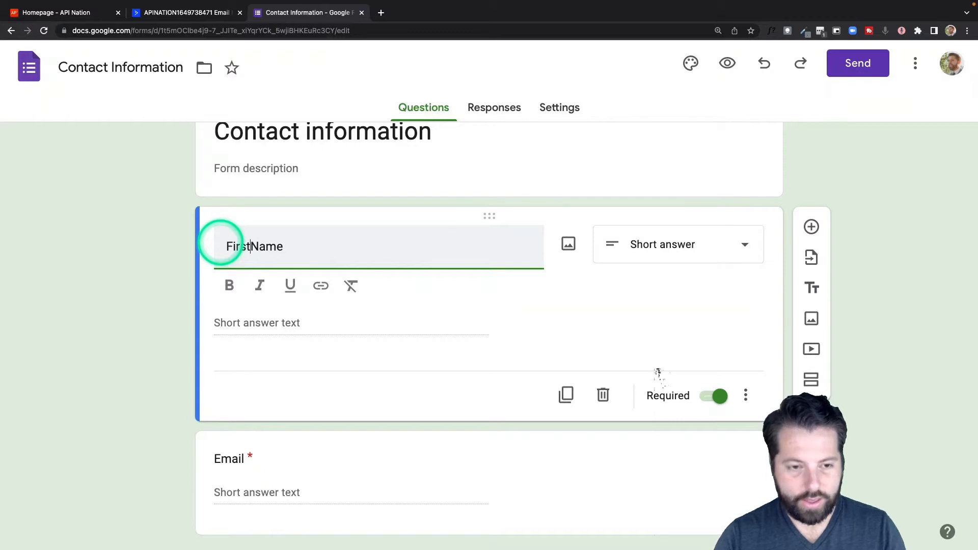
# Duplicate the First Name question and rename the copy as Last Name
pyautogui.click(570, 394)
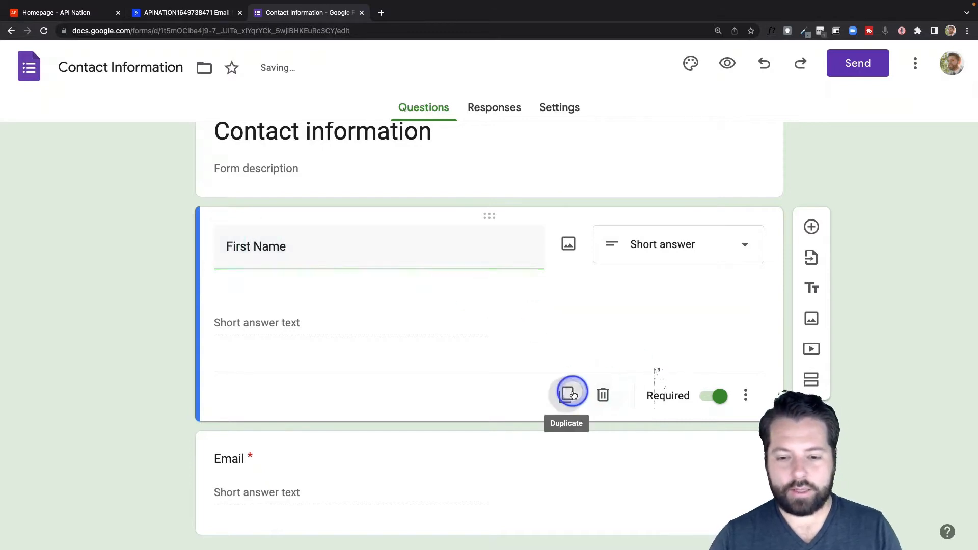
pyautogui.doubleClick(247, 392)
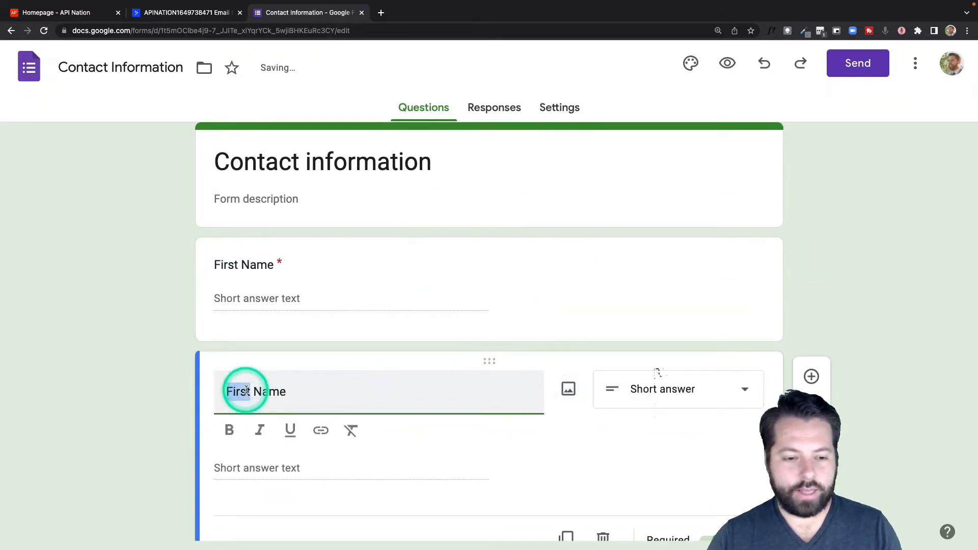
pyautogui.write('Last')
pyautogui.click(155, 347)
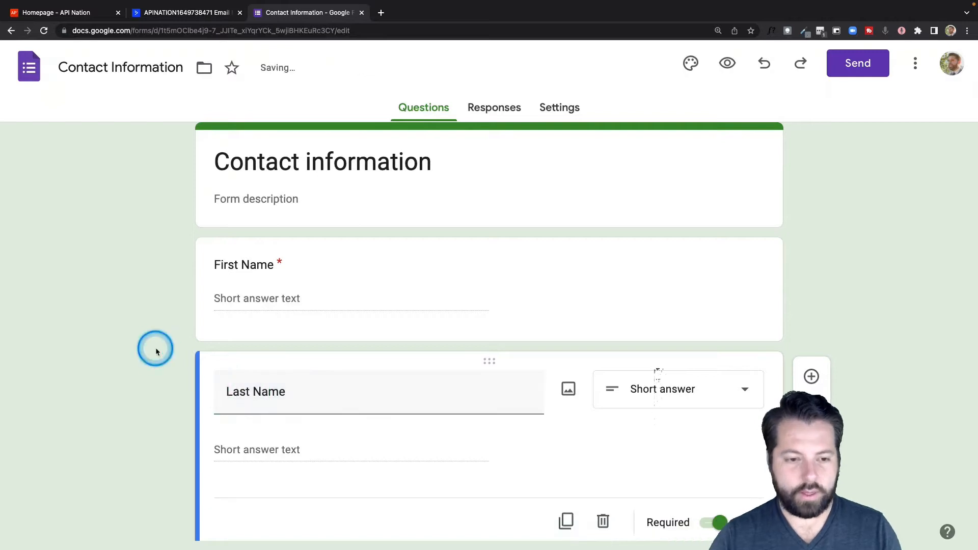
# Delete the Address question from the form and look over the remaining questions
pyautogui.scroll(-7, 155, 347)
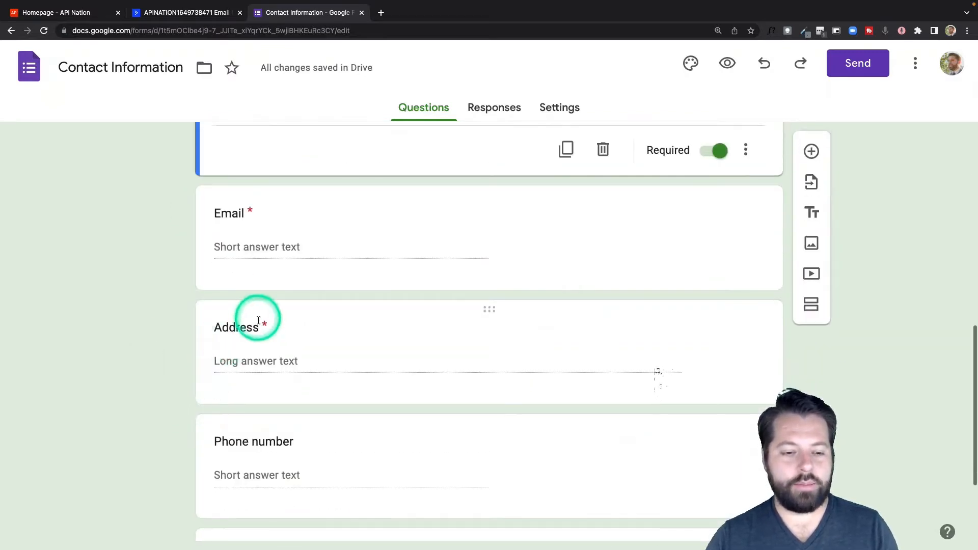
pyautogui.click(721, 357)
pyautogui.click(603, 409)
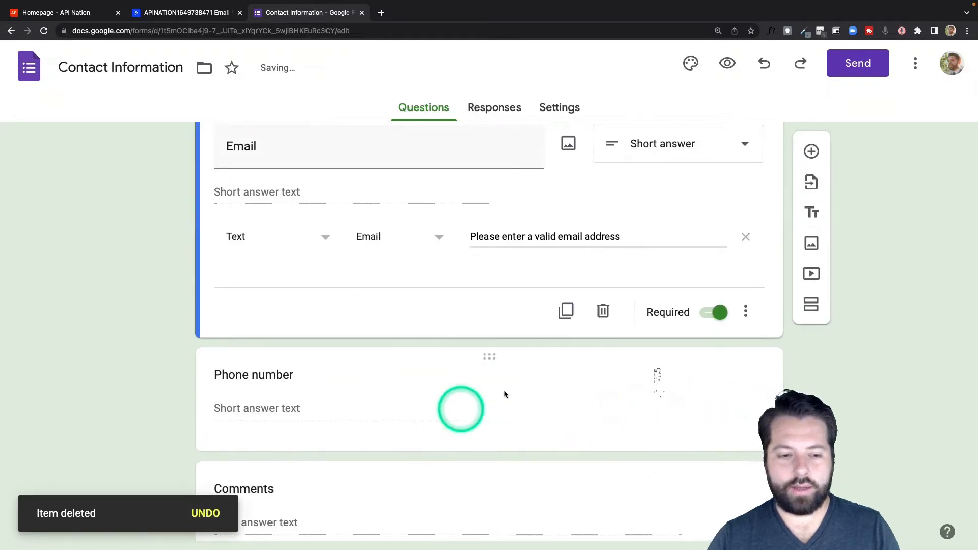
pyautogui.click(483, 390)
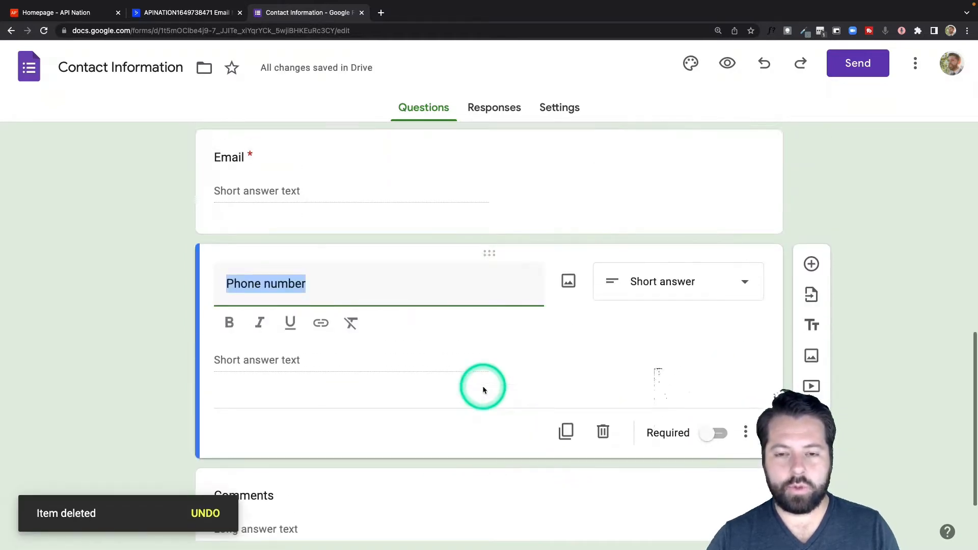
pyautogui.scroll(6, 483, 390)
pyautogui.scroll(-2, 483, 390)
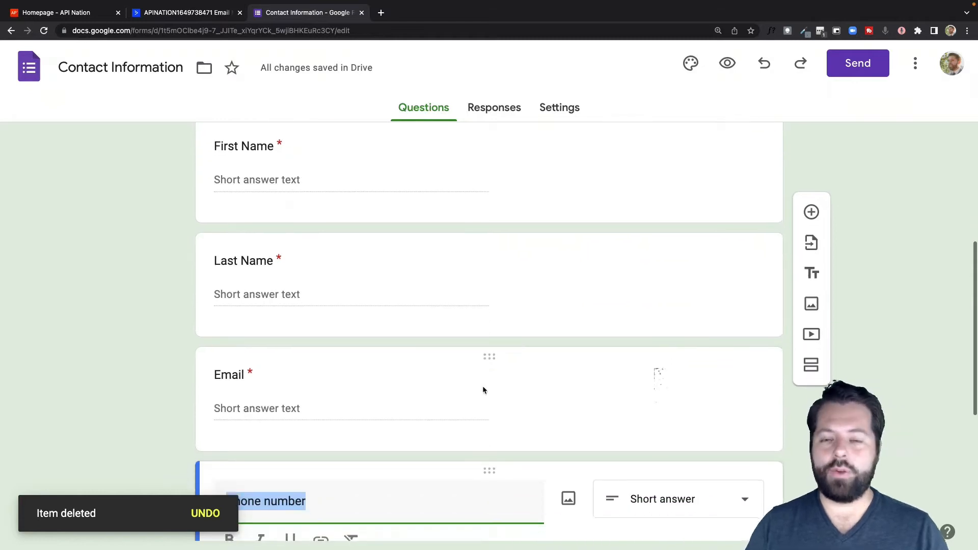
pyautogui.scroll(5, 483, 390)
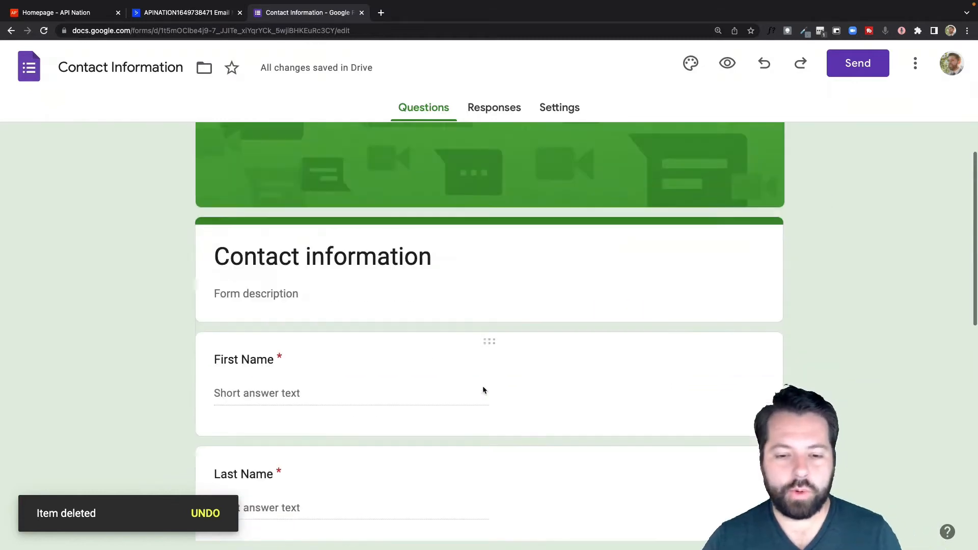
# Create a new linked spreadsheet to collect the form's responses
pyautogui.click(554, 107)
pyautogui.click(501, 108)
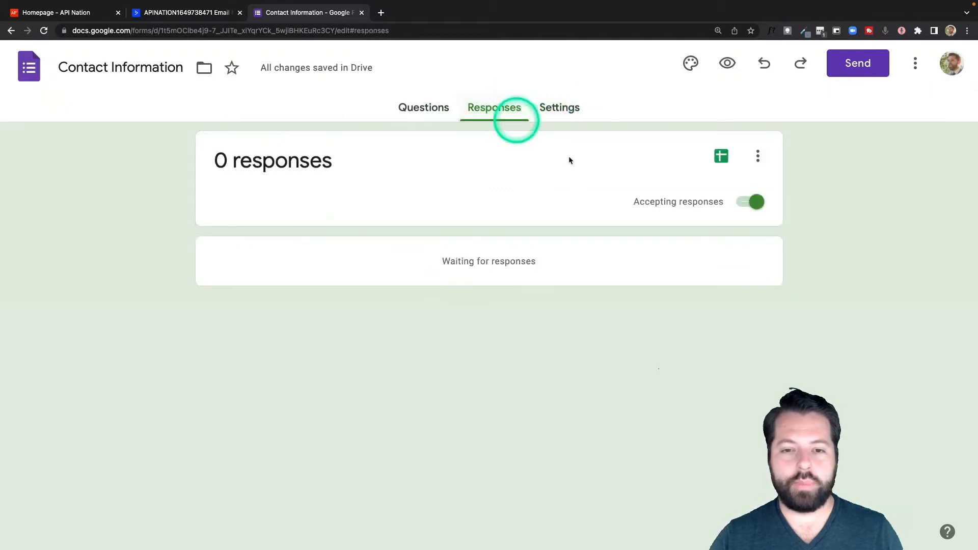
pyautogui.click(721, 155)
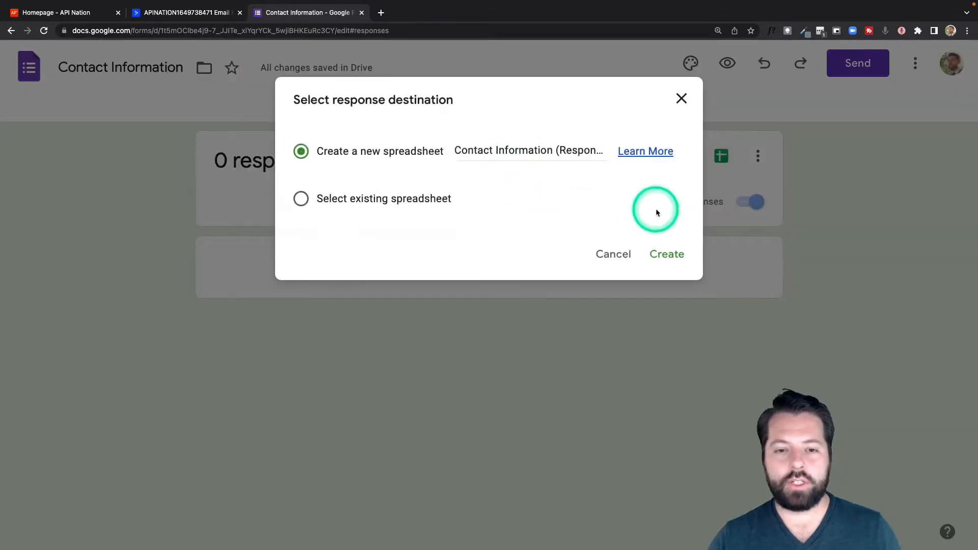
pyautogui.click(666, 255)
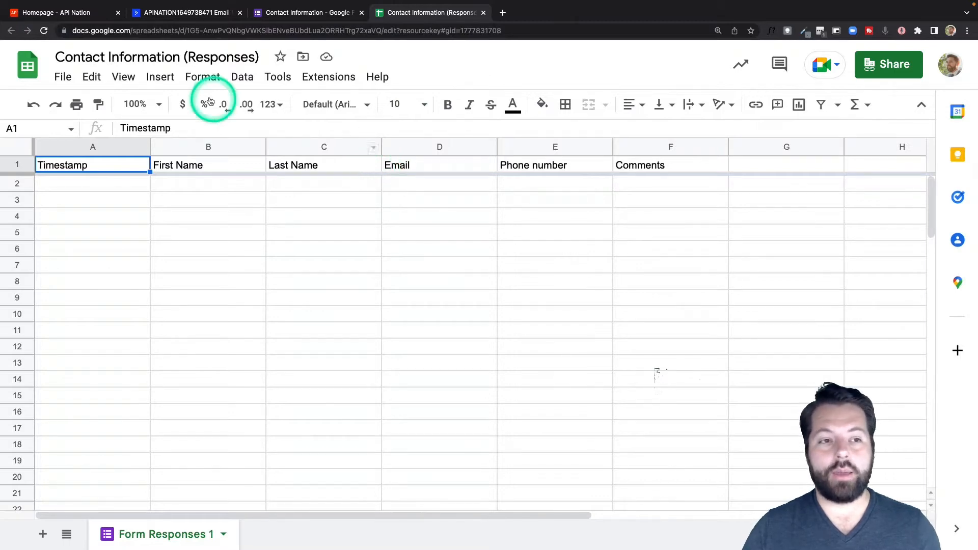
# Switch to API Nation, pair Google Sheets with ActiveCampaign and activate the Google Sheets Spreadsheet into ActiveCampaign sync
pyautogui.click(70, 16)
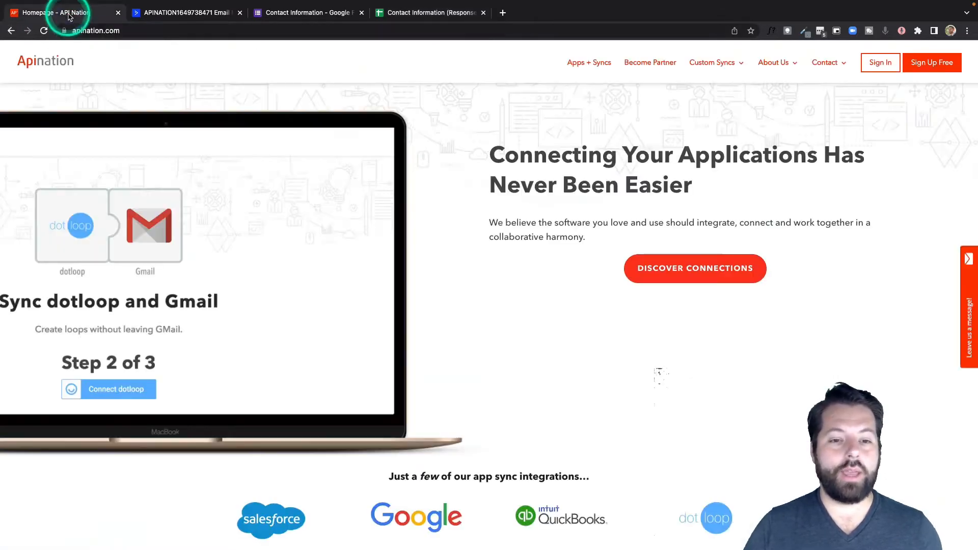
pyautogui.click(692, 270)
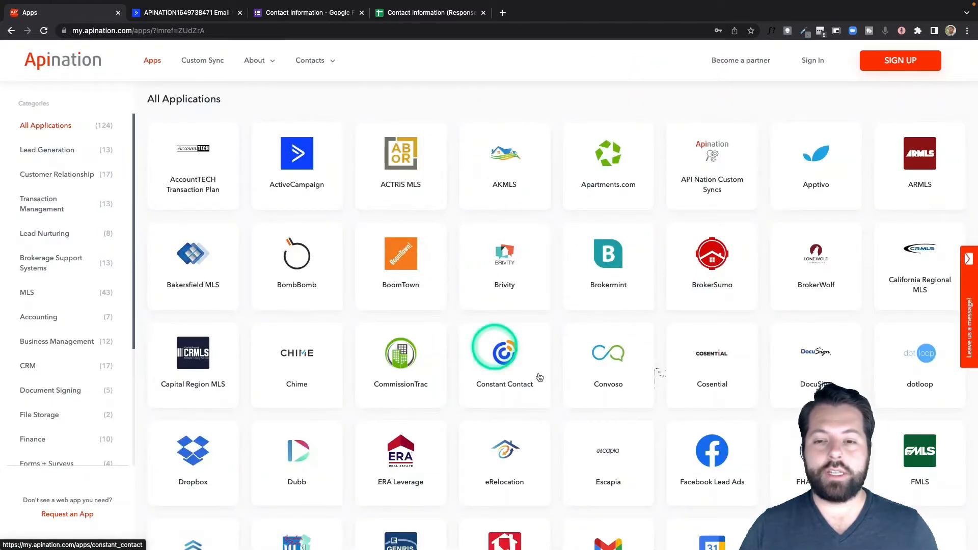
pyautogui.scroll(-7, 671, 327)
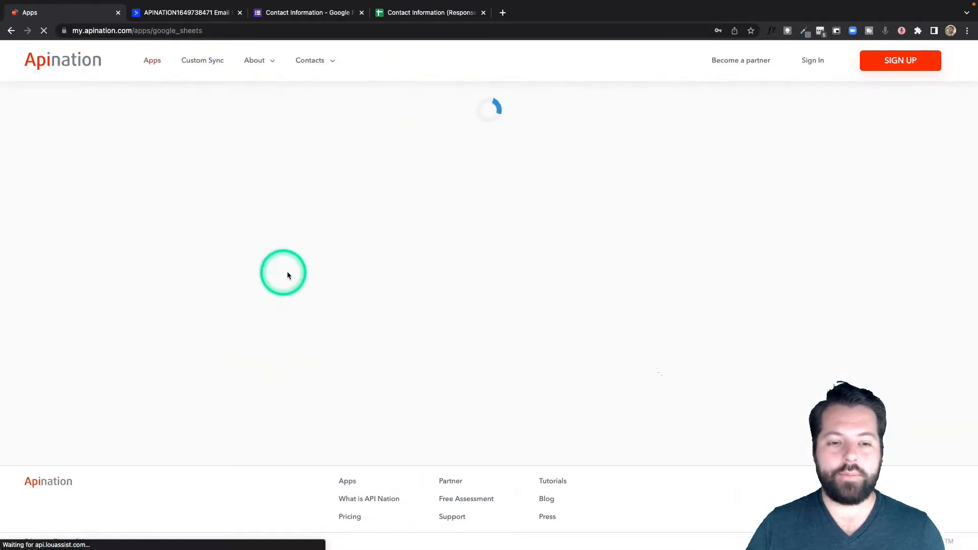
pyautogui.scroll(-3, 378, 282)
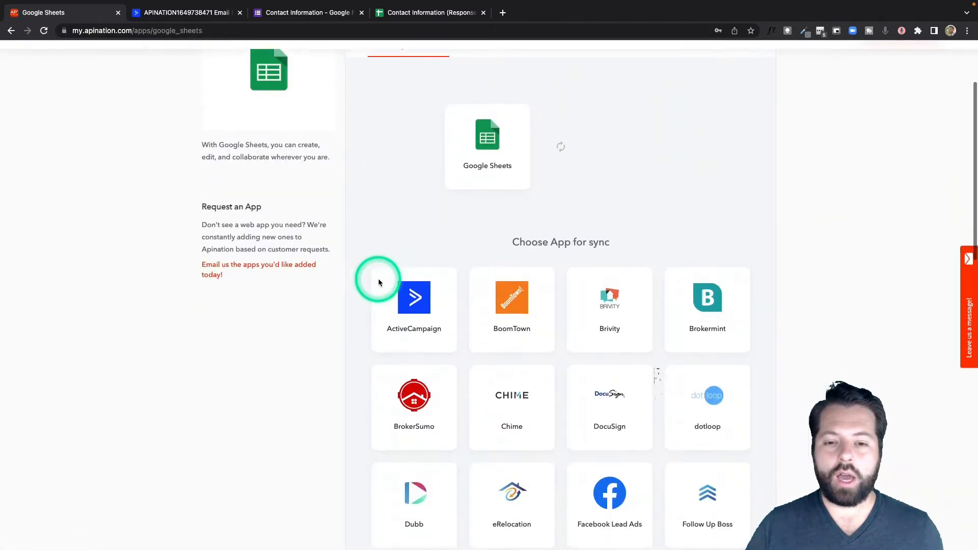
pyautogui.click(414, 262)
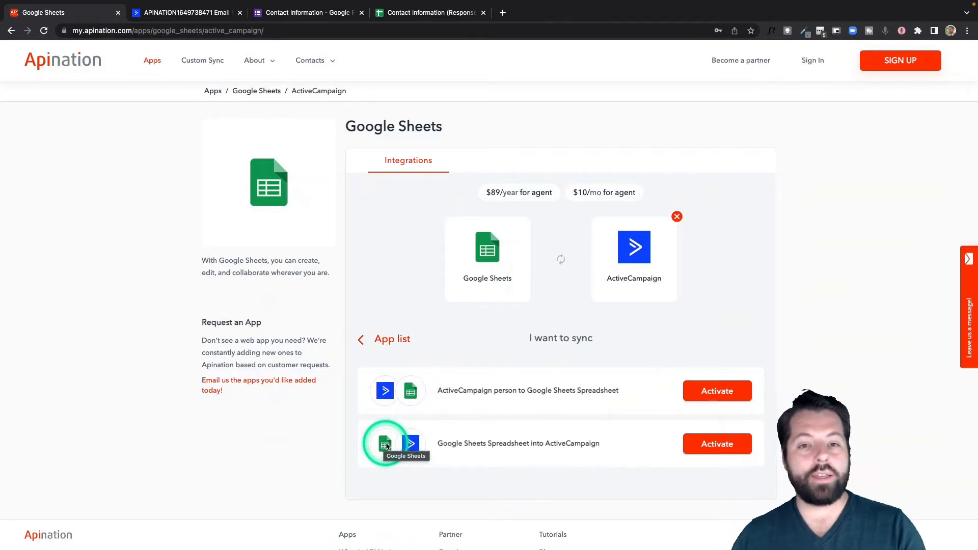
pyautogui.click(736, 444)
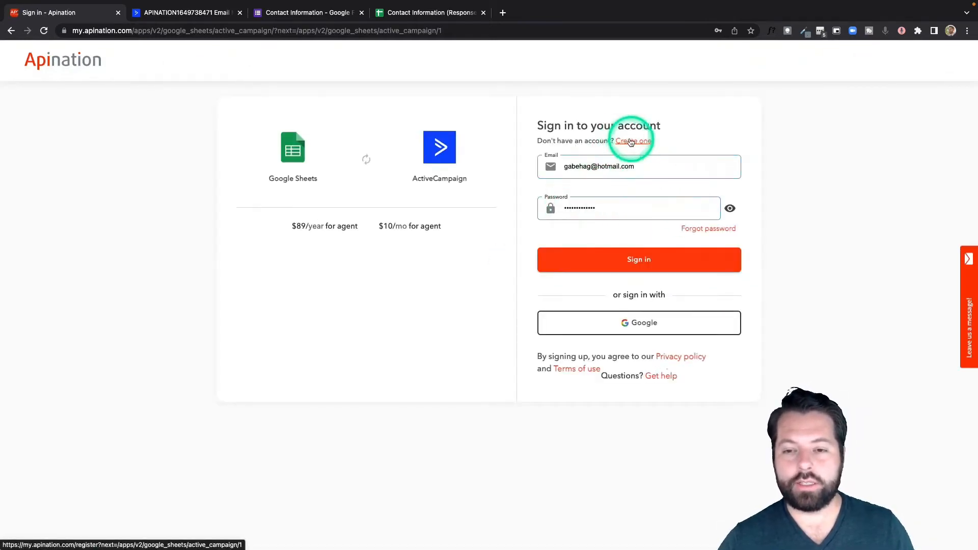
# Sign in to API Nation with the Google account and allow its sync to access Google Sheets
pyautogui.click(618, 322)
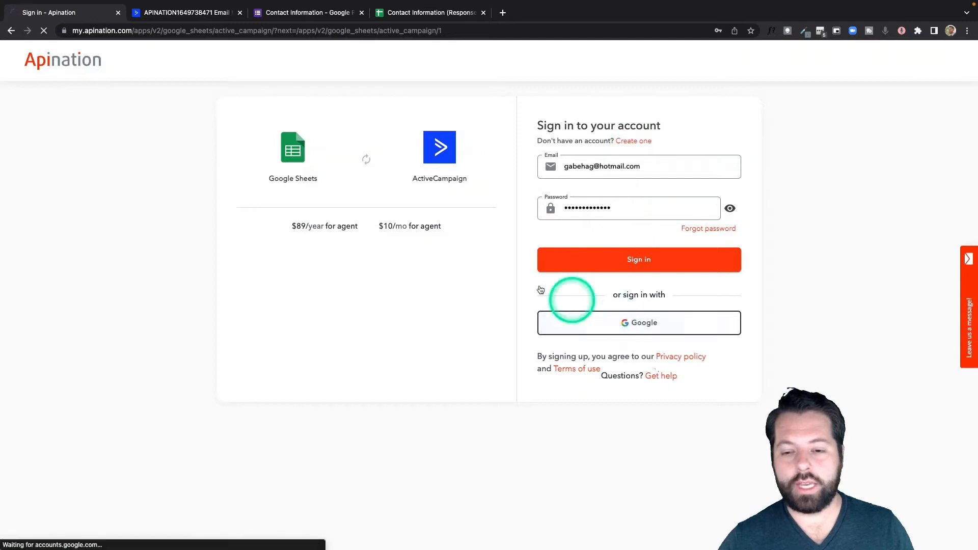
pyautogui.click(485, 272)
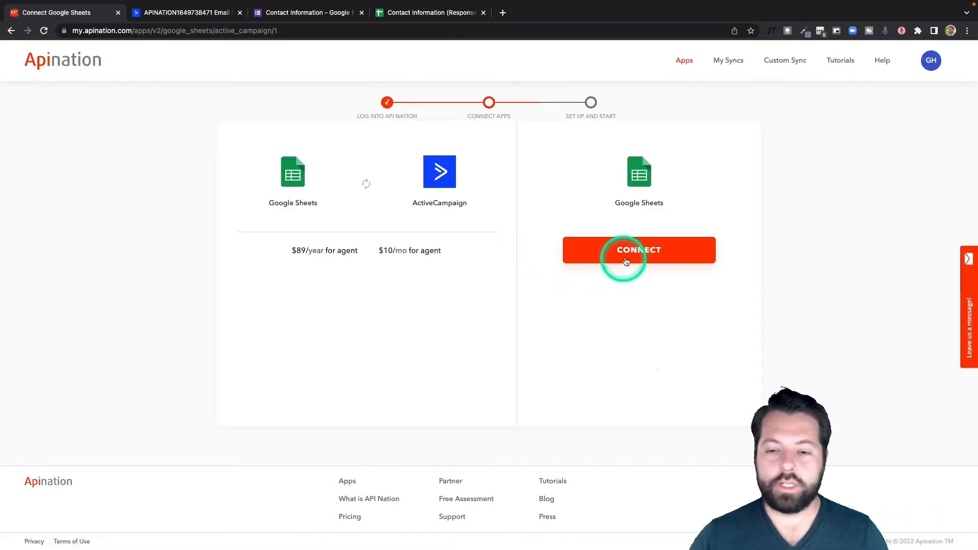
pyautogui.click(632, 258)
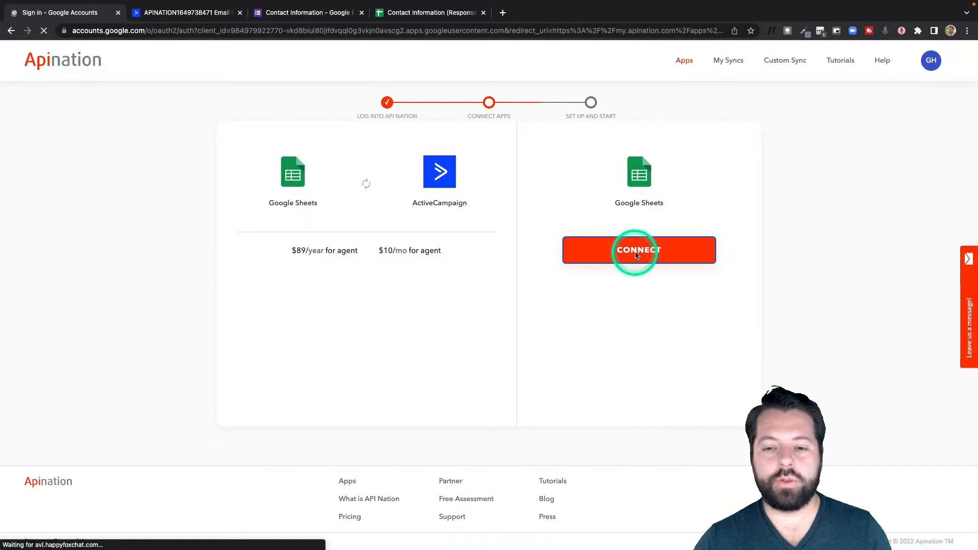
pyautogui.click(468, 264)
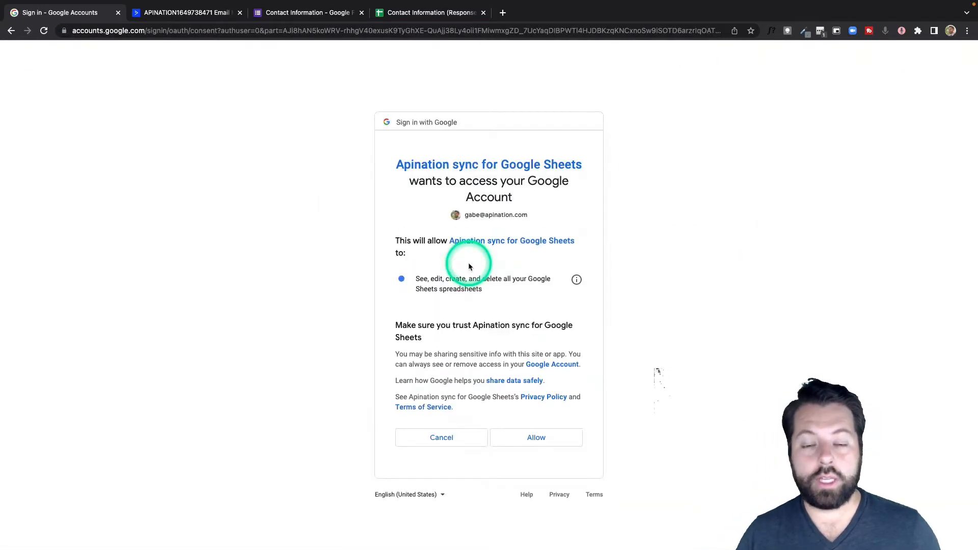
pyautogui.click(530, 438)
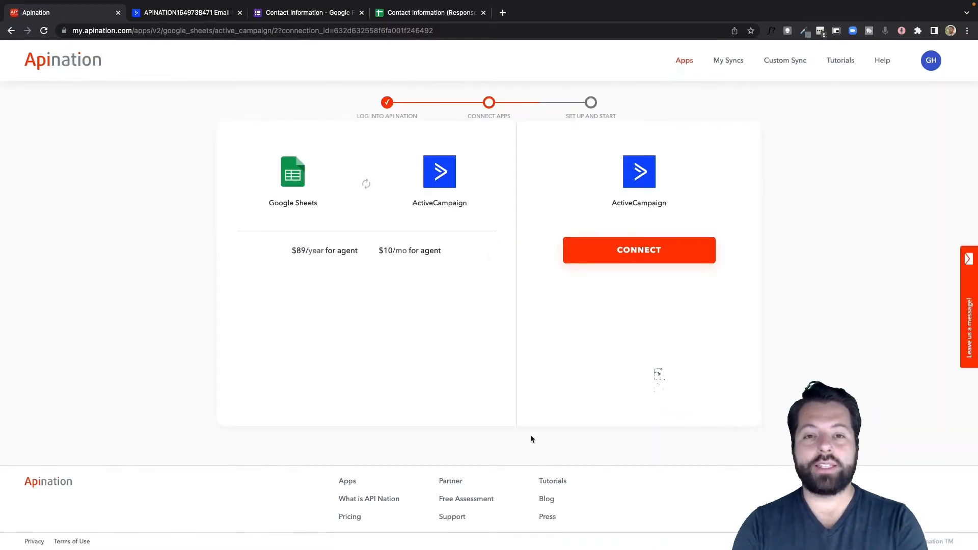
# Start connecting ActiveCampaign and enter the account owner's first name as the connection name
pyautogui.click(636, 250)
pyautogui.click(634, 249)
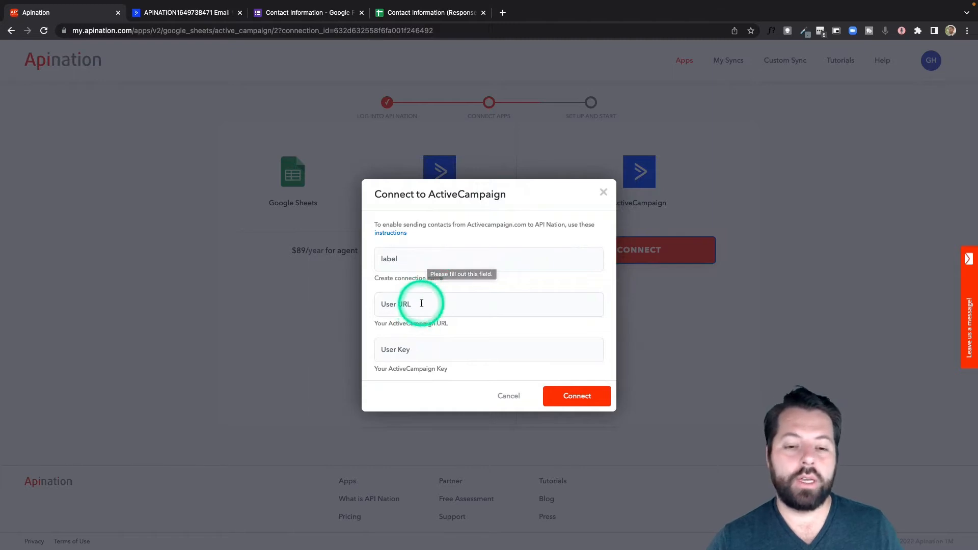
pyautogui.click(430, 261)
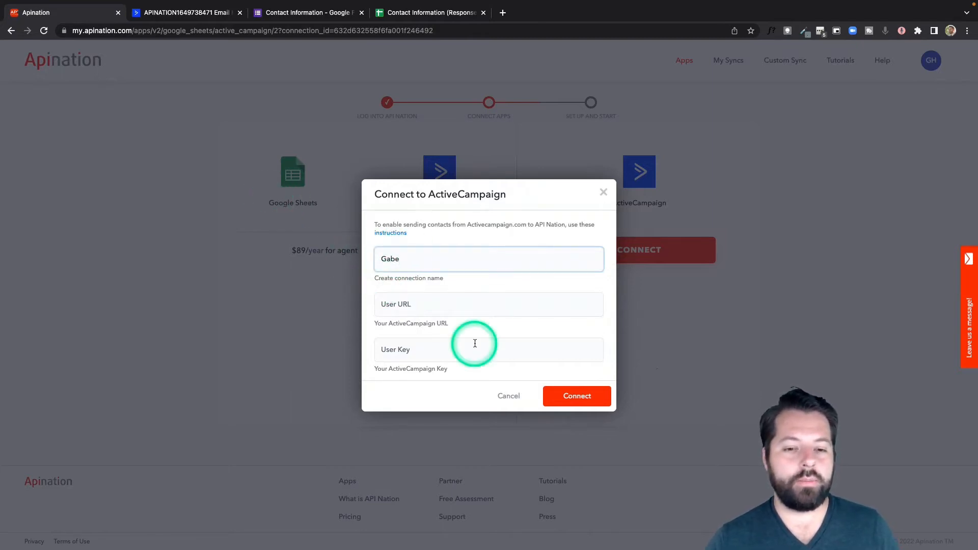
# Copy the API URL from ActiveCampaign's developer settings and paste it as the User URL in the API Nation connection
pyautogui.click(202, 17)
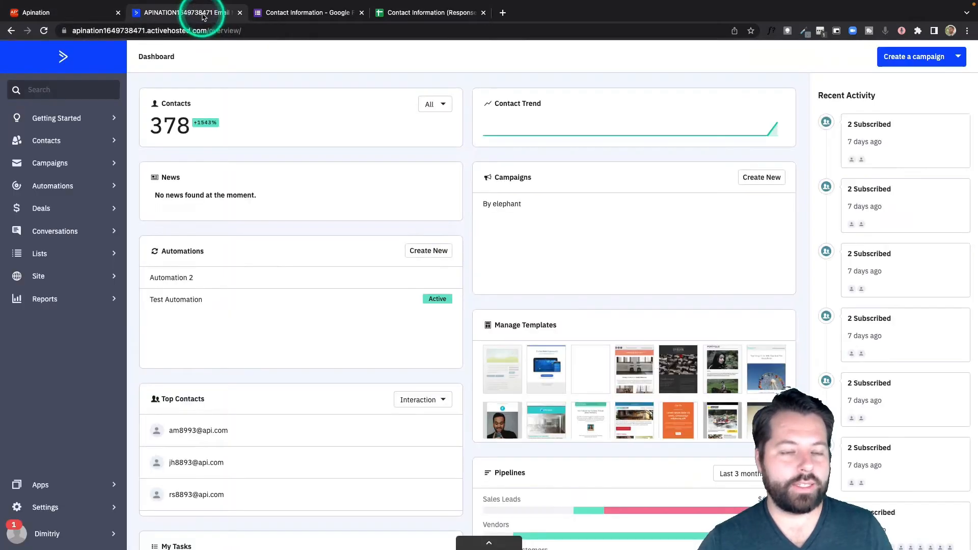
pyautogui.click(51, 507)
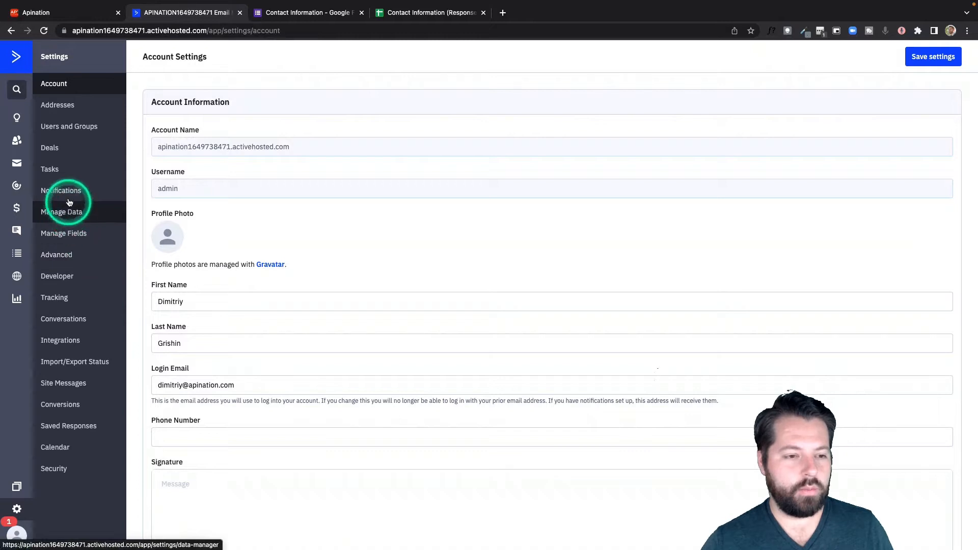
pyautogui.click(66, 276)
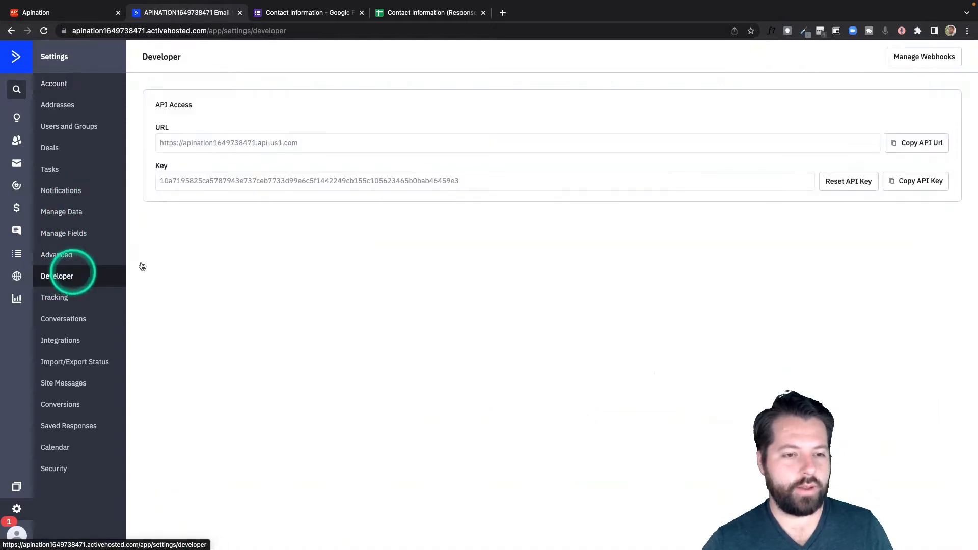
pyautogui.click(887, 141)
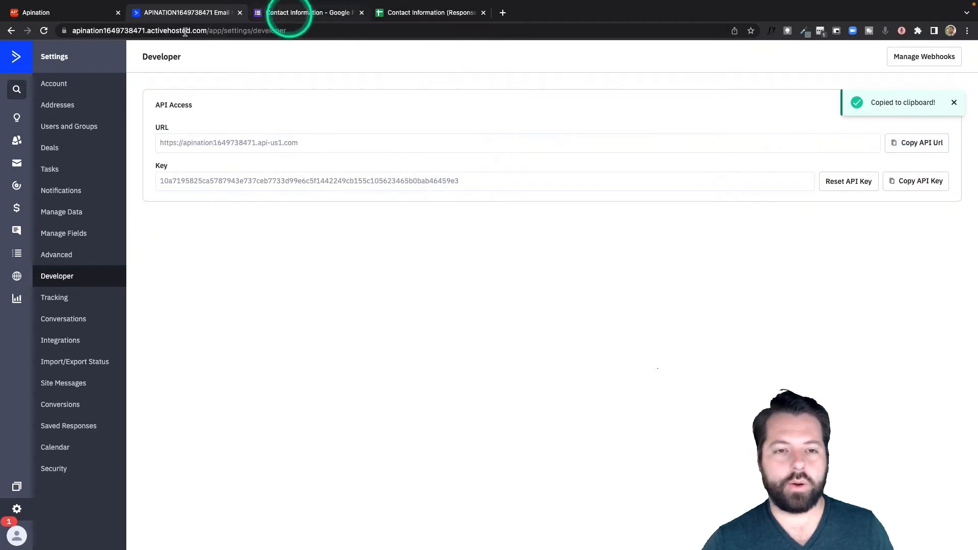
pyautogui.click(91, 15)
pyautogui.click(412, 305)
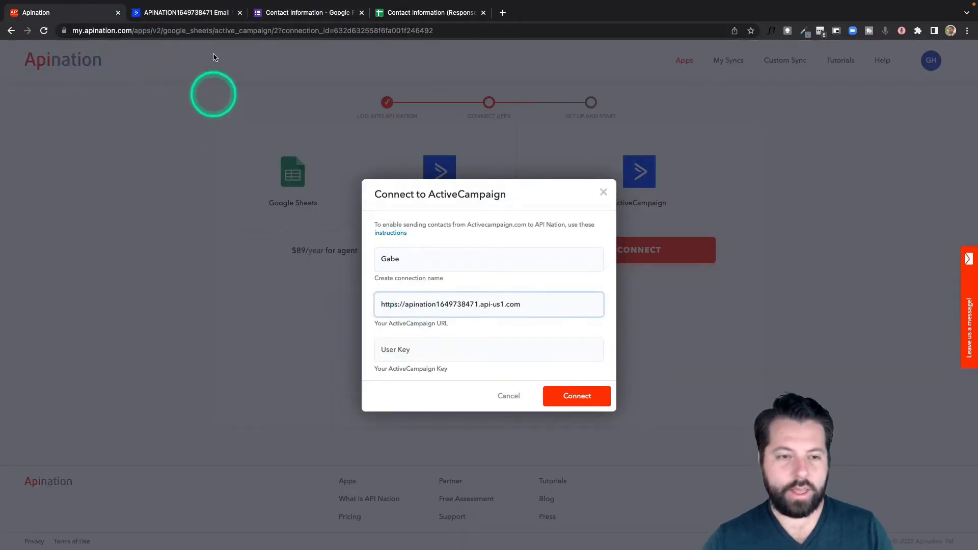
# Copy the API key from ActiveCampaign's developer settings, paste it as the User Key in the API Nation connection, and connect the account
pyautogui.click(213, 14)
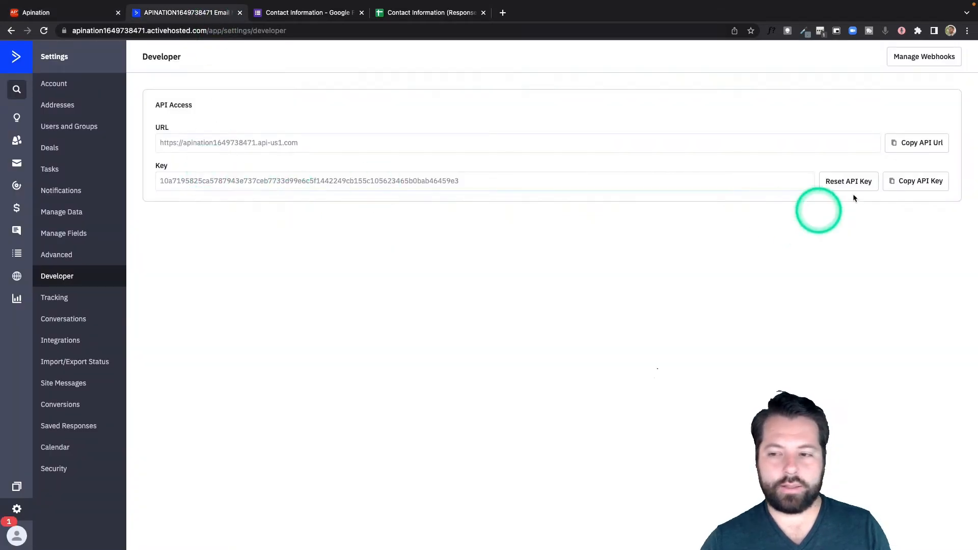
pyautogui.click(895, 181)
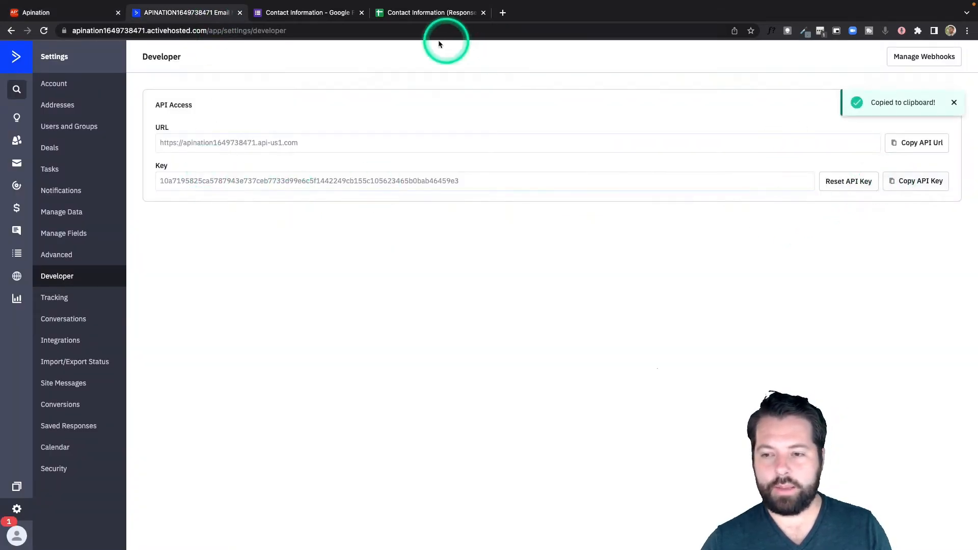
pyautogui.click(79, 18)
pyautogui.click(557, 349)
pyautogui.press('super+v')
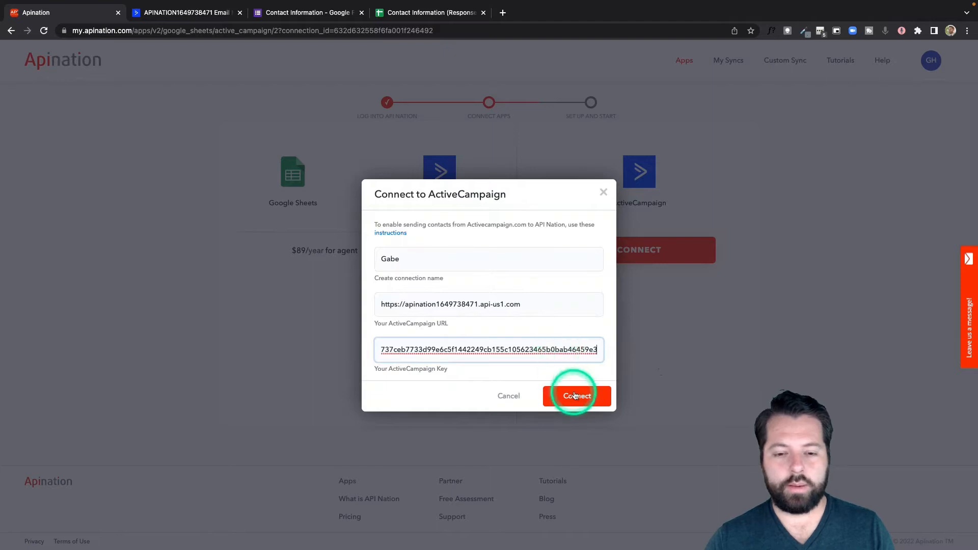
pyautogui.click(574, 396)
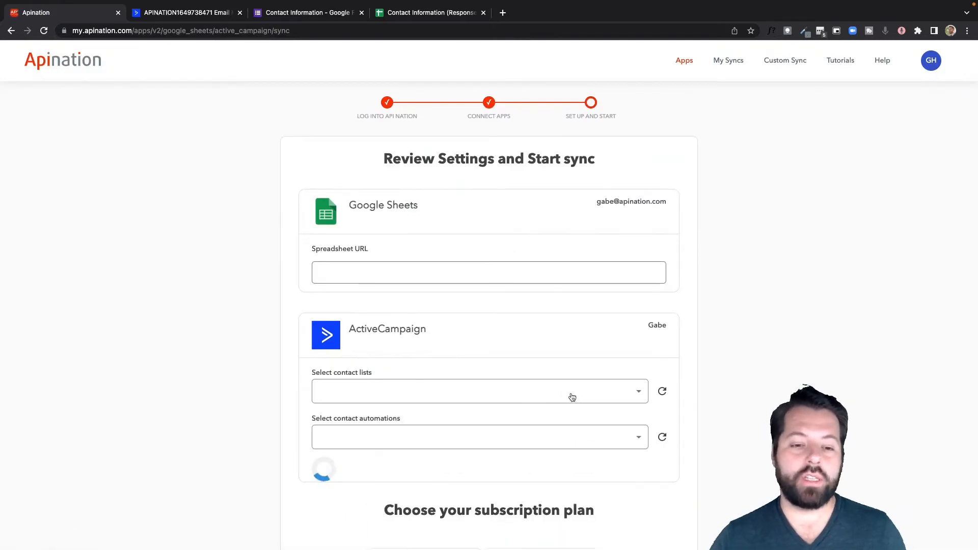
# Copy the web address of the Contact Information (Responses) spreadsheet and paste it as the Spreadsheet URL in the API Nation sync settings
pyautogui.scroll(-1, 566, 309)
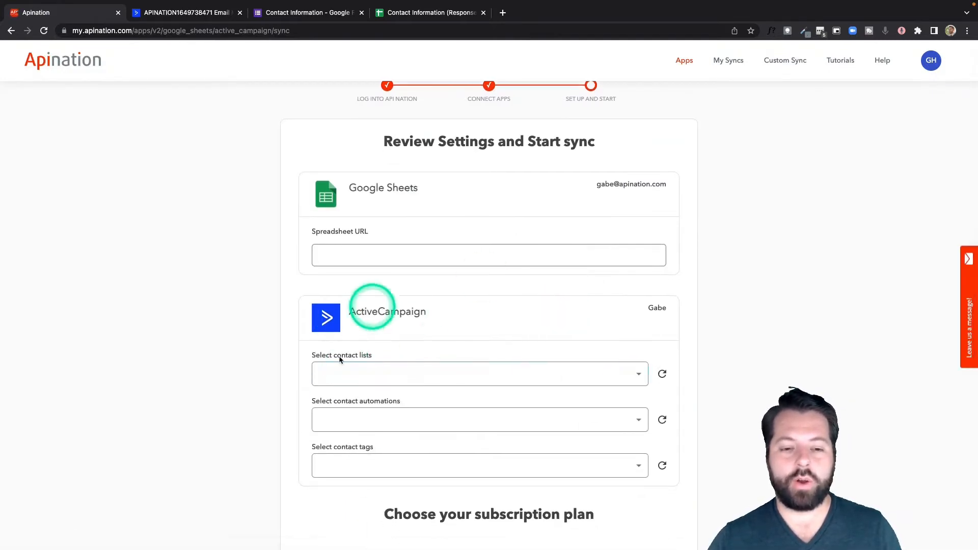
pyautogui.scroll(-3, 496, 396)
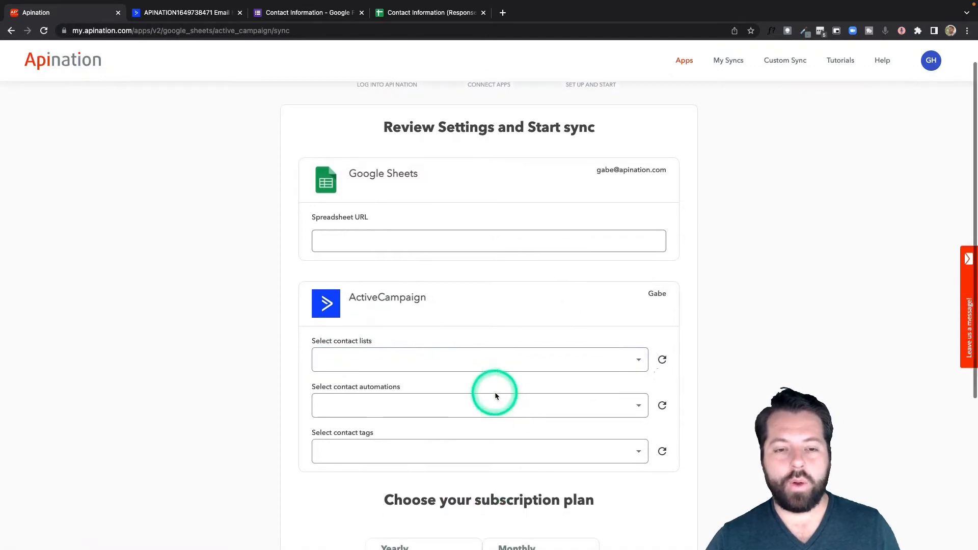
pyautogui.click(496, 396)
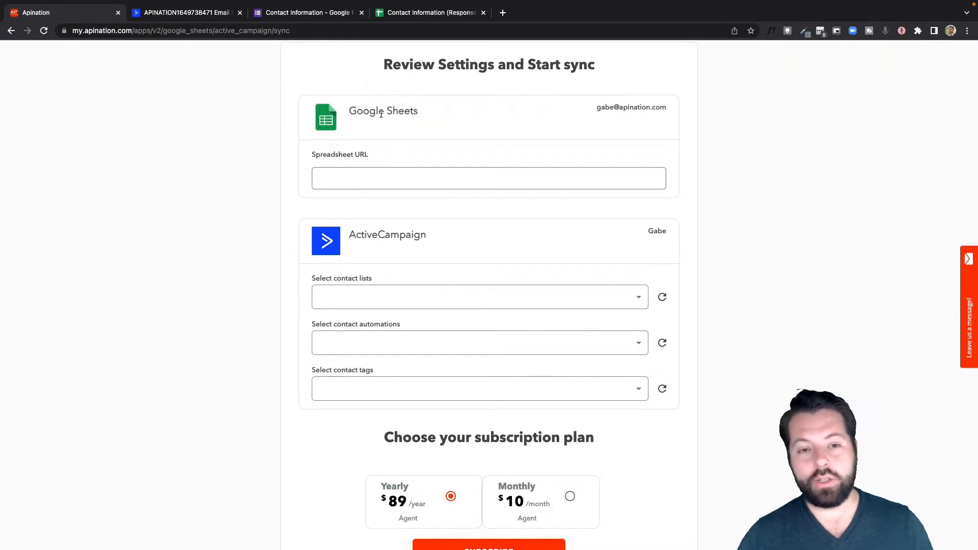
pyautogui.click(424, 15)
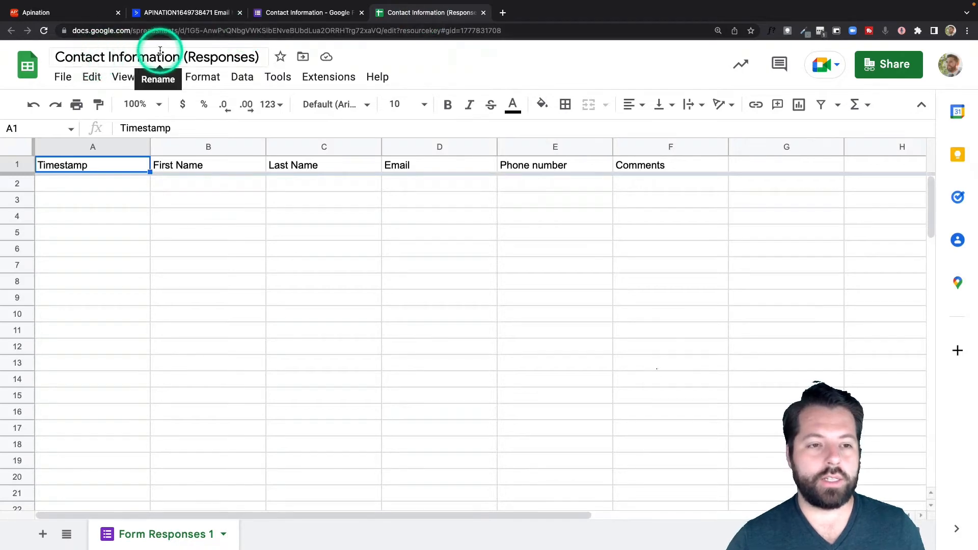
pyautogui.click(127, 31)
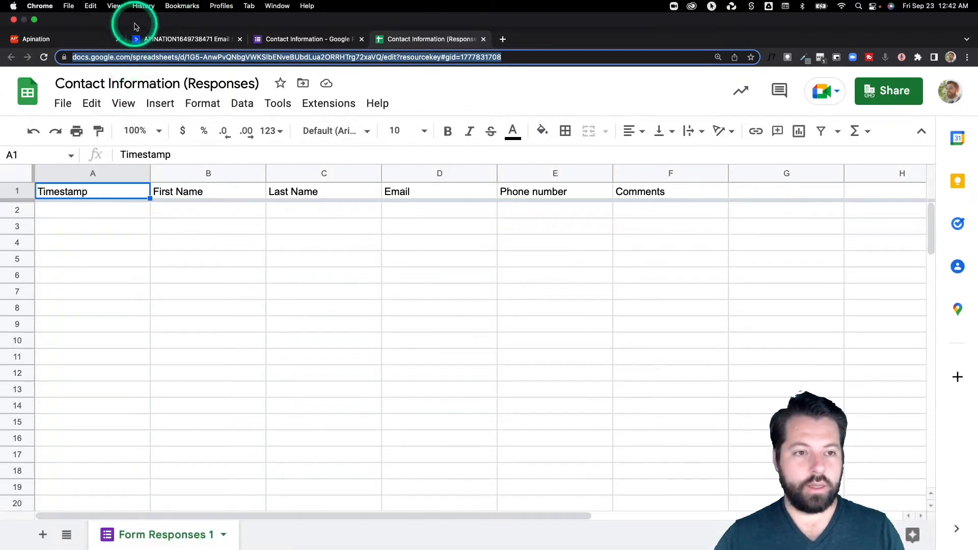
pyautogui.click(71, 39)
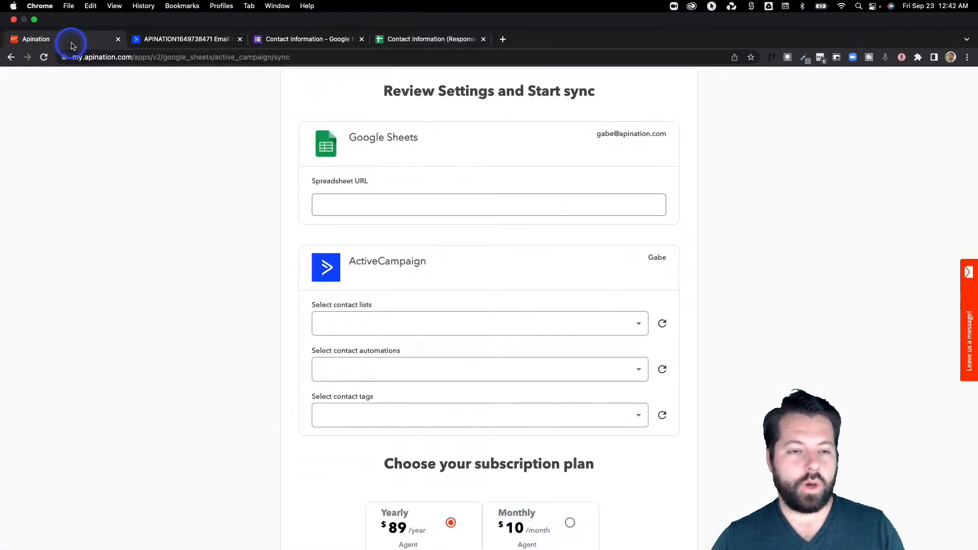
pyautogui.click(372, 169)
pyautogui.hotkey('ctrl', 'v')
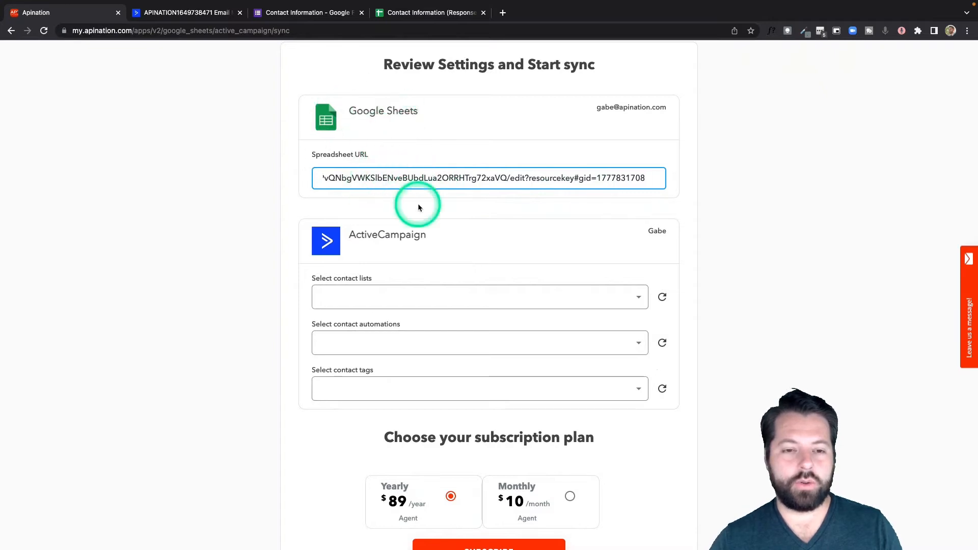
# Examine the Contact Information form's questions and the columns of its response spreadsheet, and return to the API Nation sync settings
pyautogui.scroll(-1, 420, 207)
pyautogui.click(428, 15)
pyautogui.click(286, 18)
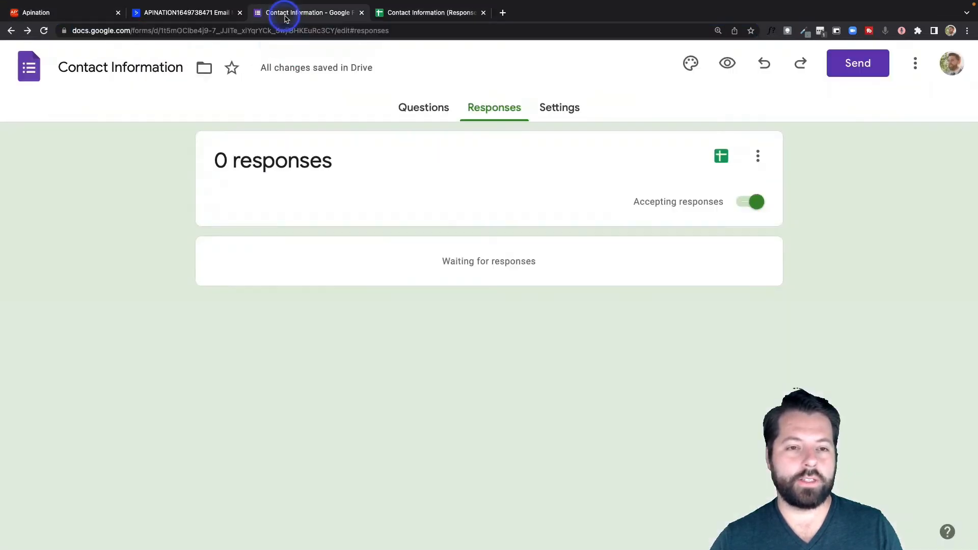
pyautogui.click(412, 107)
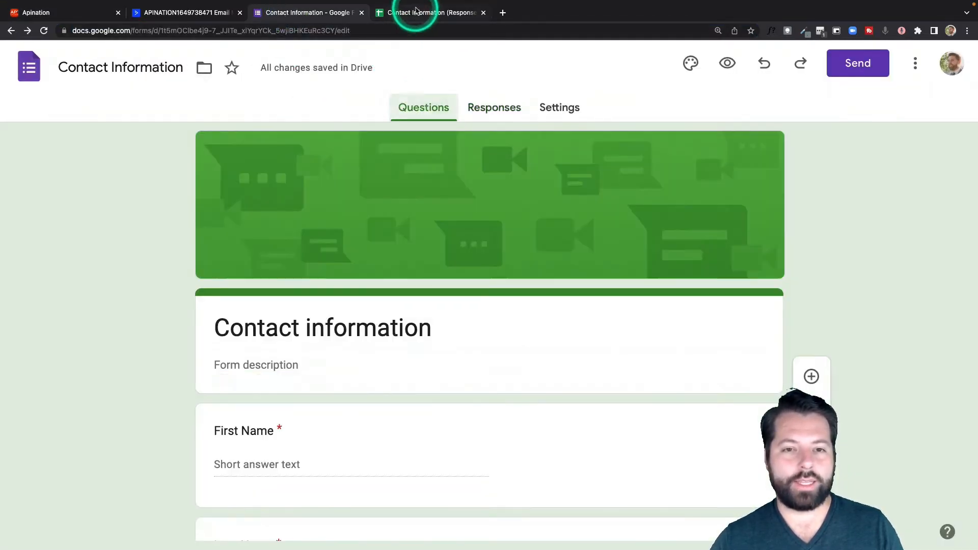
pyautogui.click(415, 12)
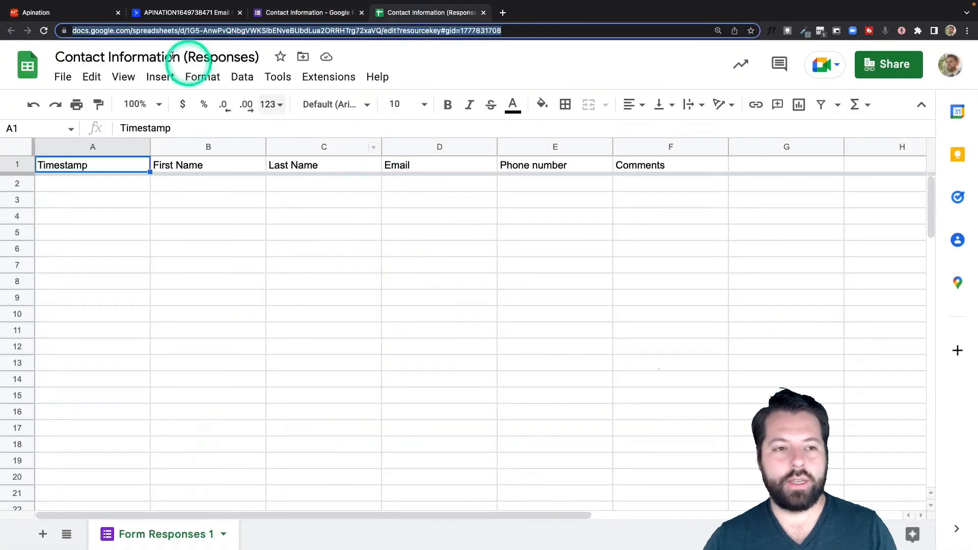
pyautogui.click(86, 16)
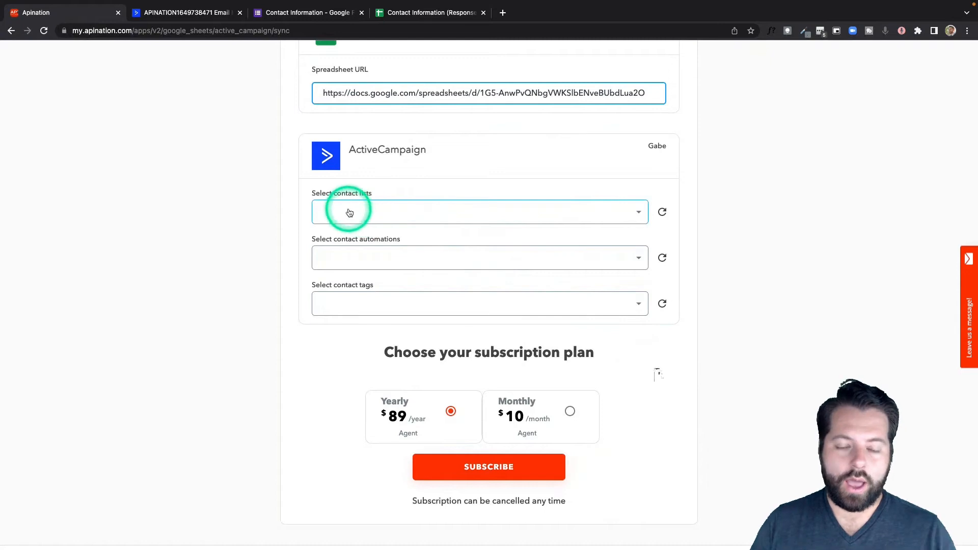
# Select the new-leads contact list for ActiveCampaign and subscribe to the sync on the $89 yearly Agent plan
pyautogui.click(369, 218)
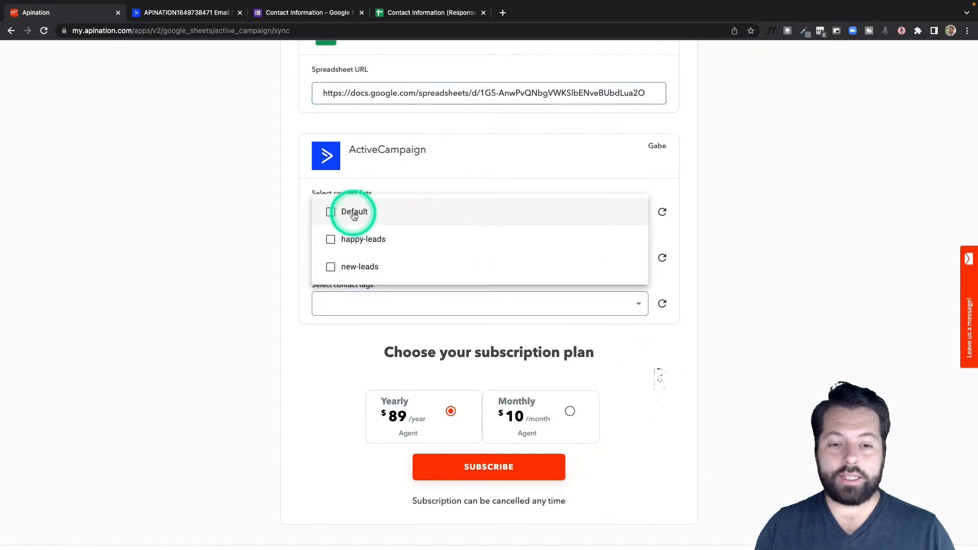
pyautogui.click(350, 267)
pyautogui.click(279, 263)
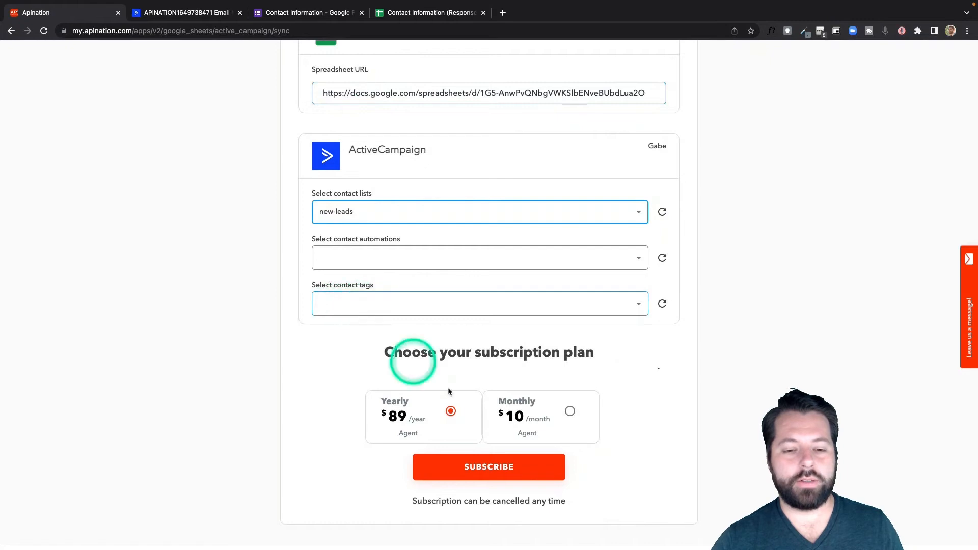
pyautogui.scroll(-3, 448, 391)
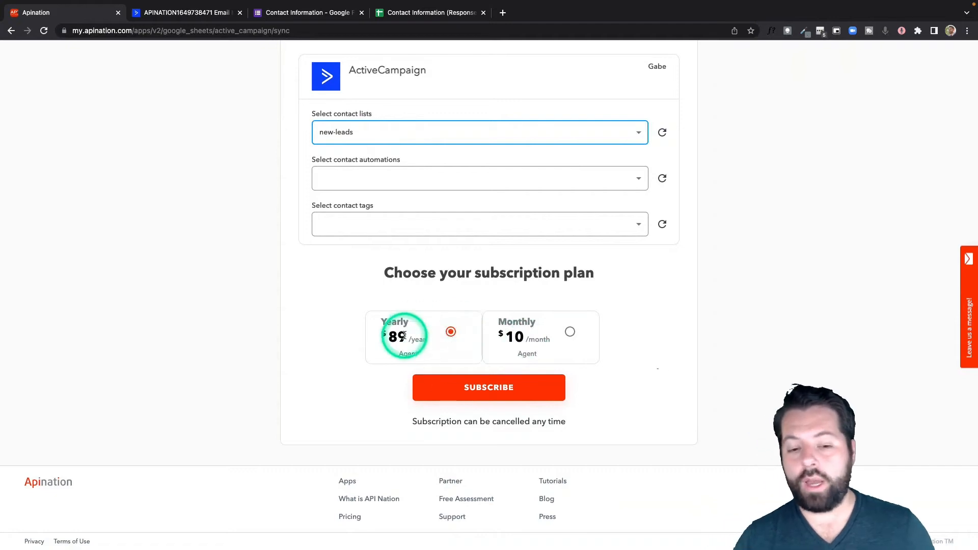
pyautogui.click(518, 389)
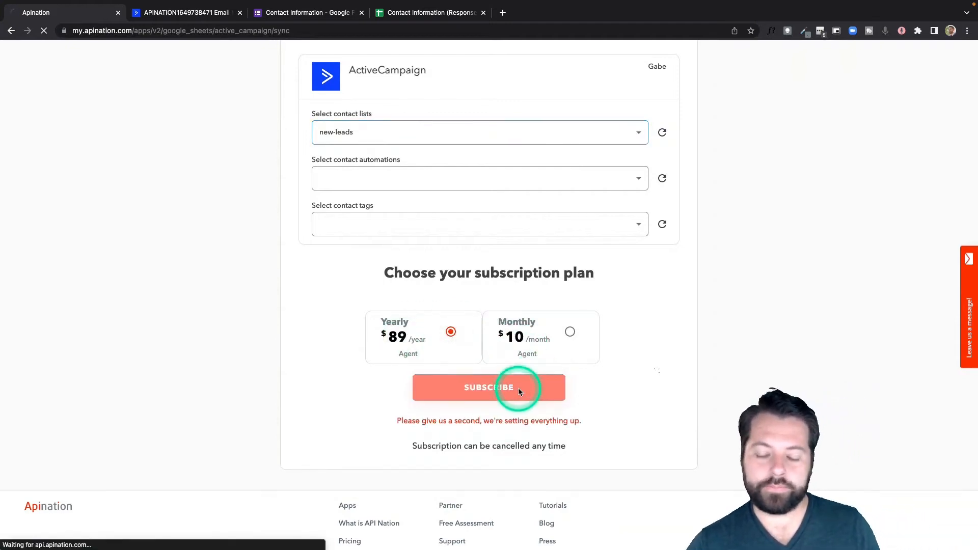
# Try a sync filter for rows whose Phone number contains 901, and reset it to No Filter
pyautogui.scroll(-1, 518, 392)
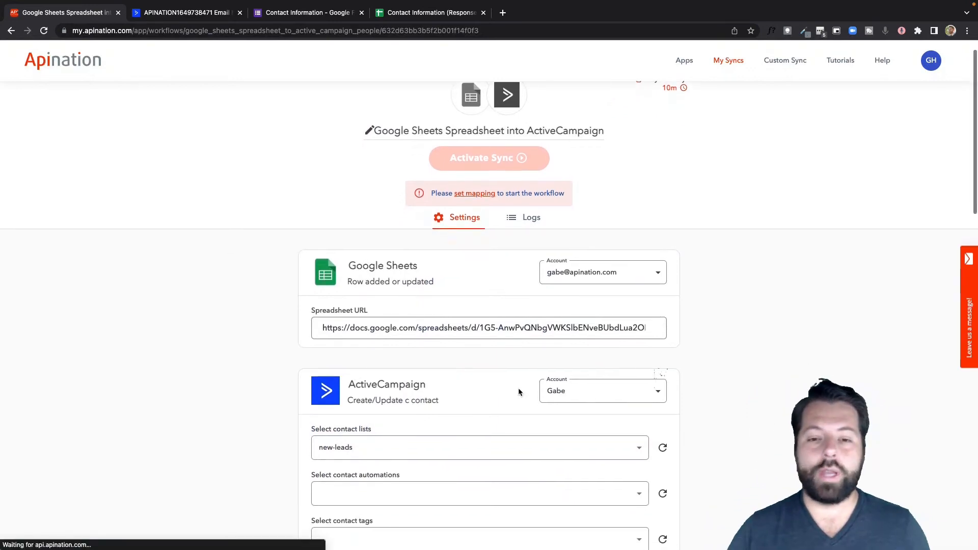
pyautogui.scroll(-2, 519, 391)
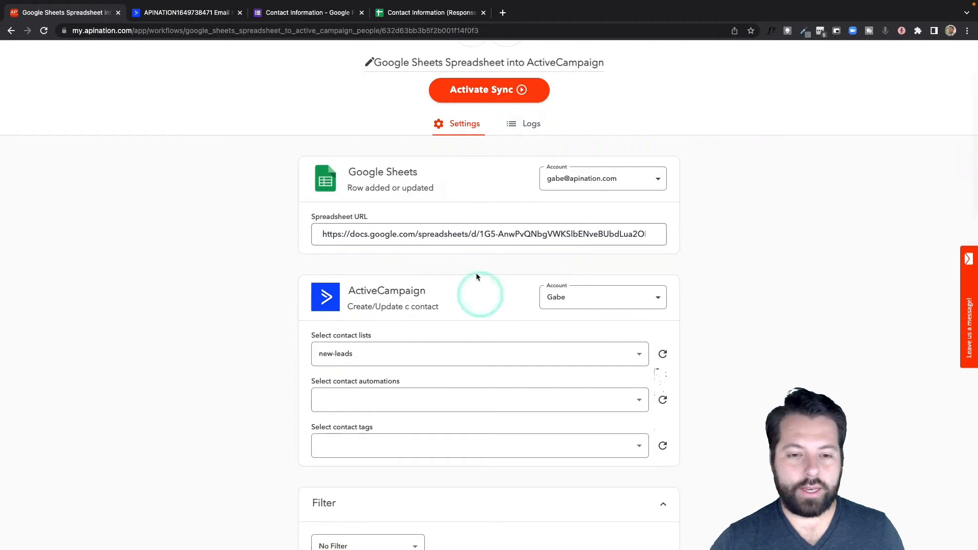
pyautogui.scroll(-5, 476, 273)
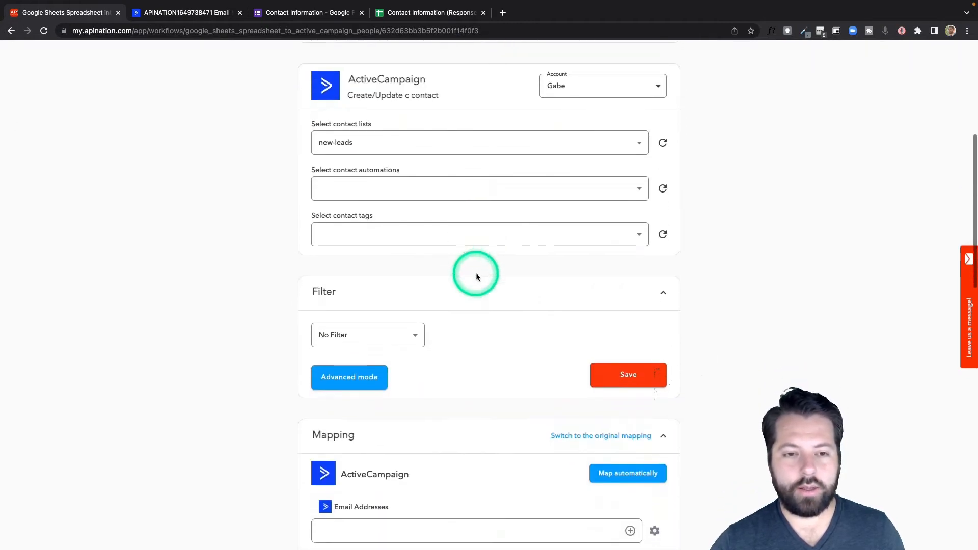
pyautogui.scroll(3, 421, 136)
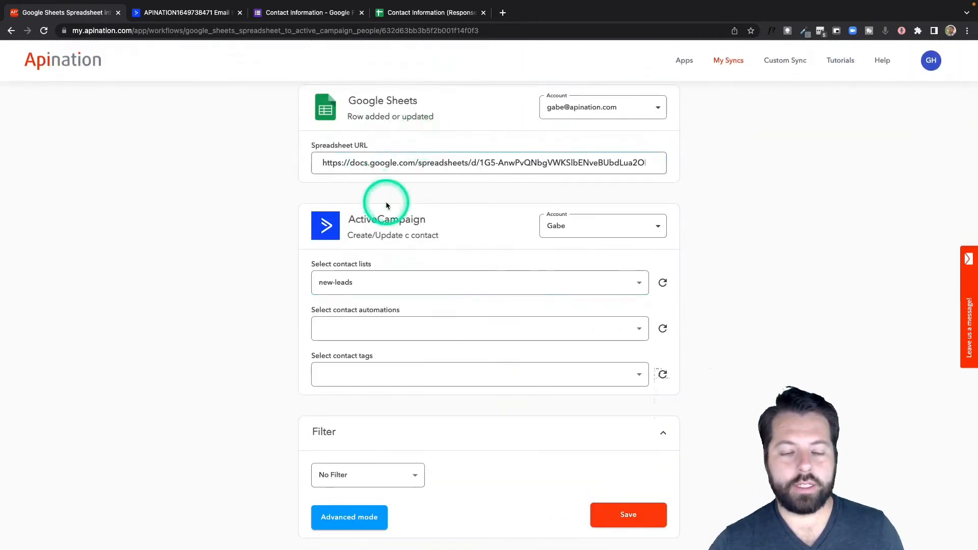
pyautogui.scroll(-1, 360, 290)
pyautogui.scroll(-4, 360, 290)
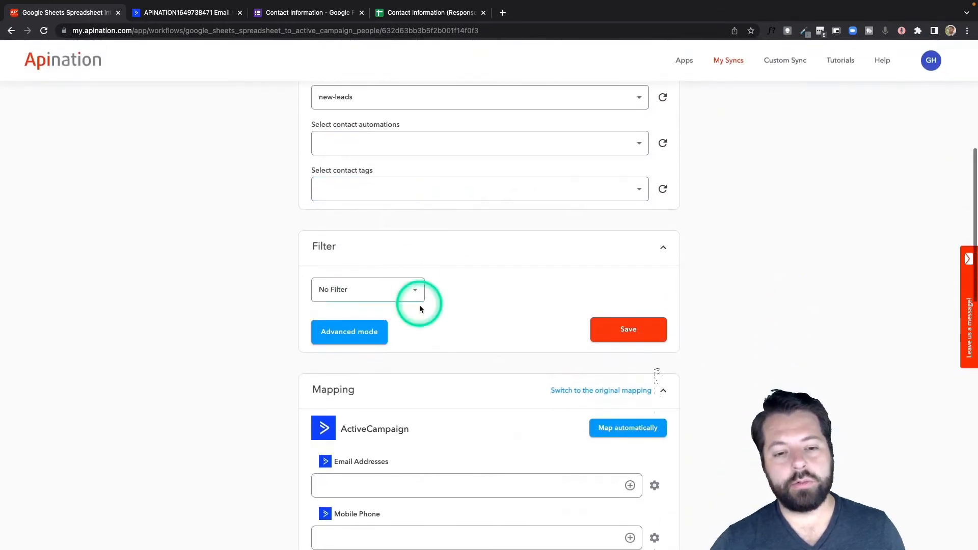
pyautogui.click(415, 290)
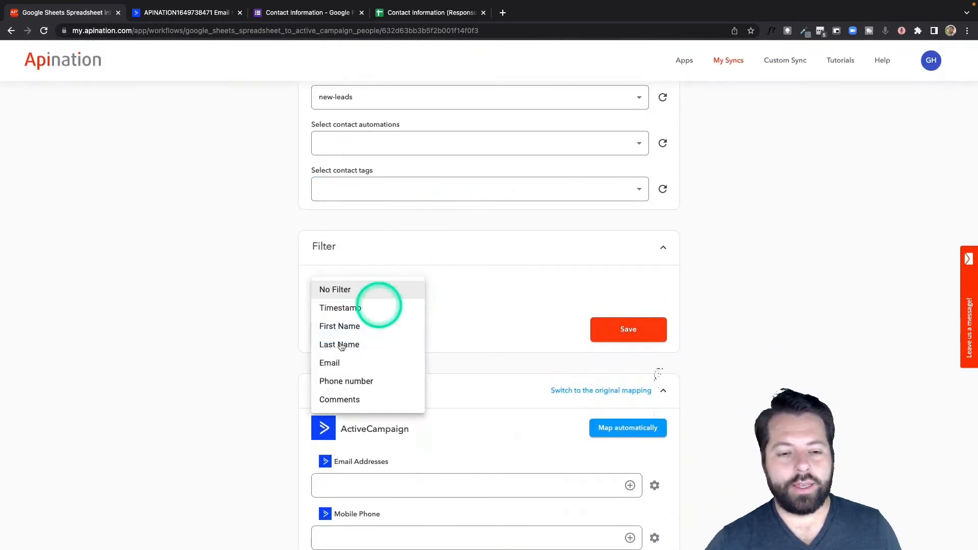
pyautogui.click(351, 380)
pyautogui.click(474, 299)
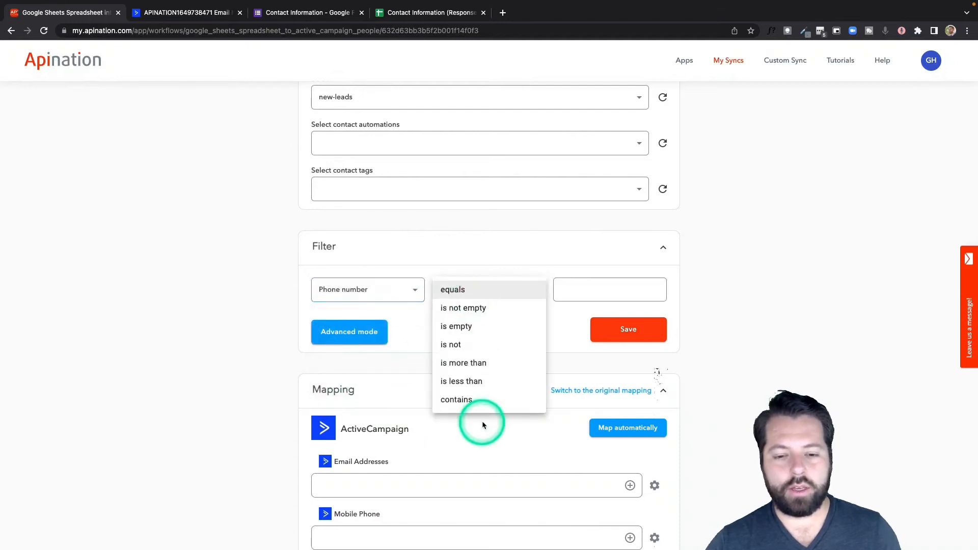
pyautogui.click(491, 399)
pyautogui.click(561, 298)
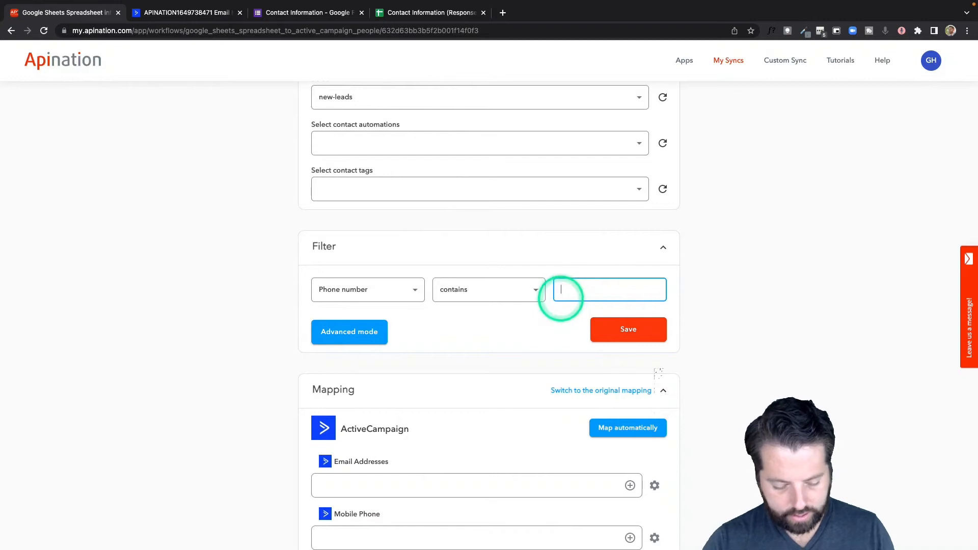
pyautogui.click(500, 330)
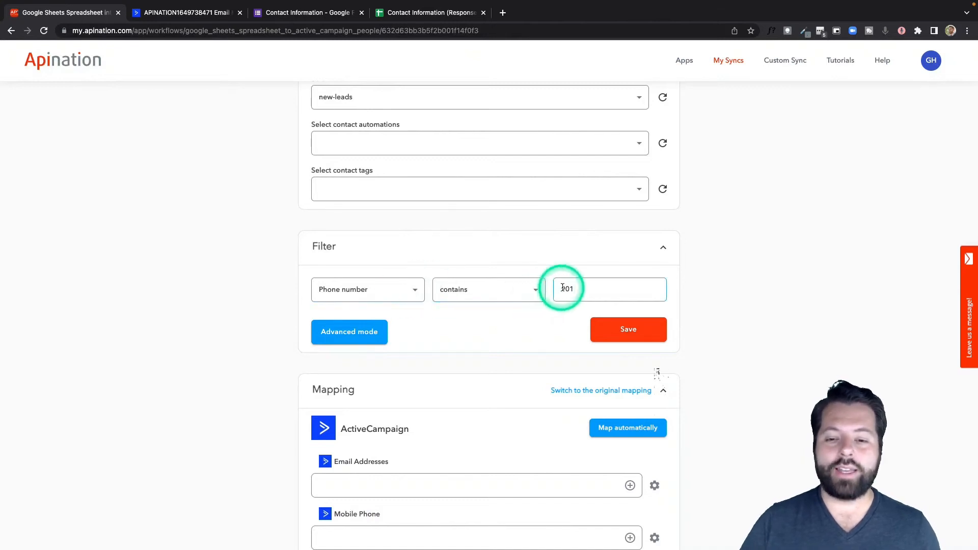
pyautogui.moveTo(563, 288); pyautogui.dragTo(575, 288)
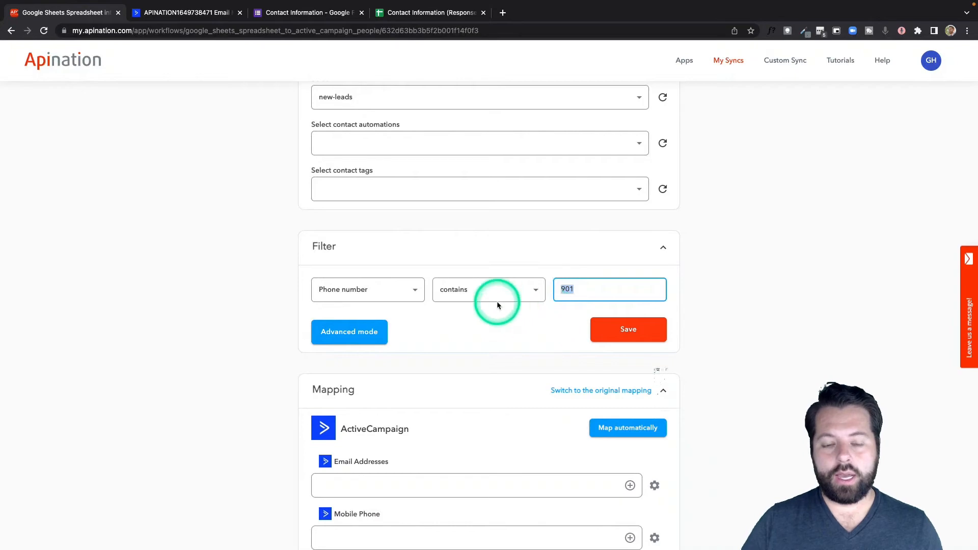
pyautogui.click(403, 292)
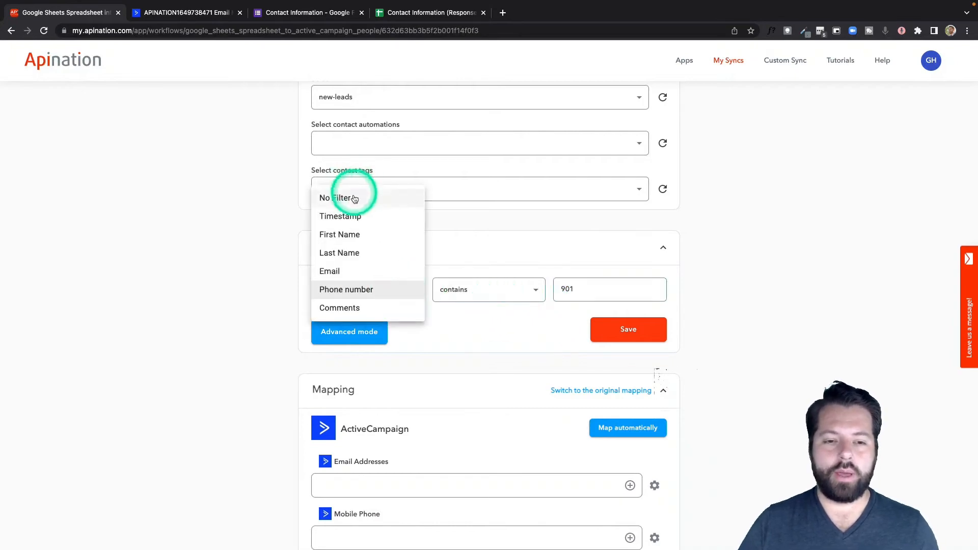
pyautogui.click(349, 196)
# Map the spreadsheet's Phone number column to ActiveCampaign's Mobile Phone field
pyautogui.scroll(-5, 441, 389)
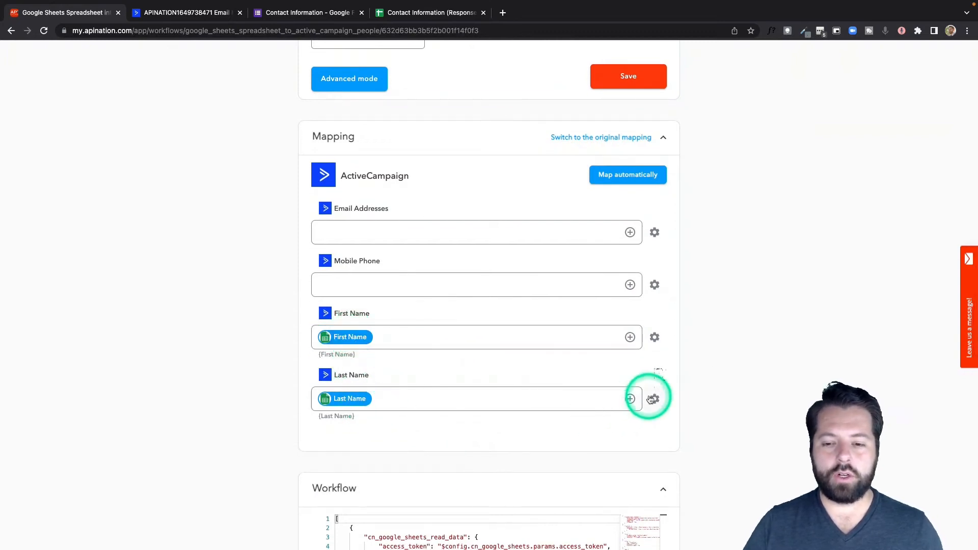
pyautogui.click(630, 286)
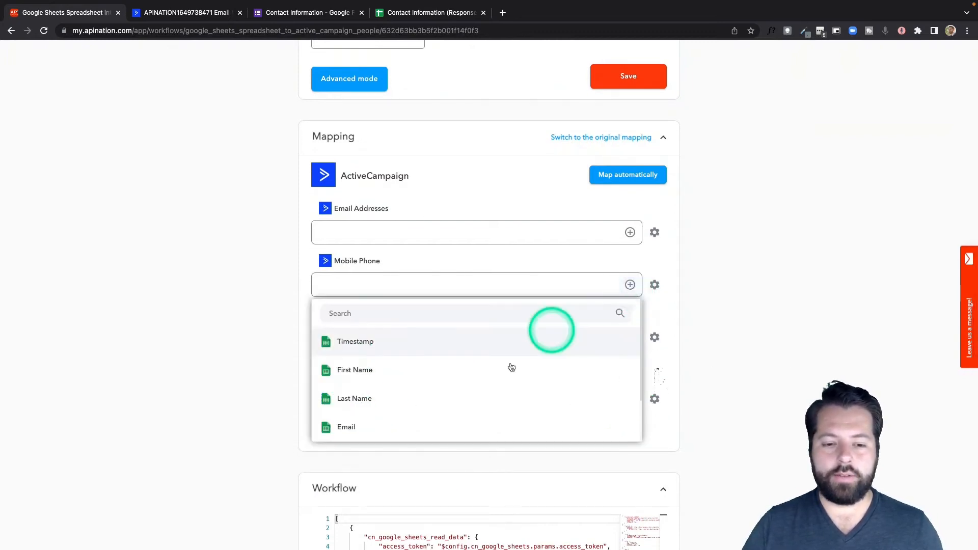
pyautogui.scroll(-2, 501, 379)
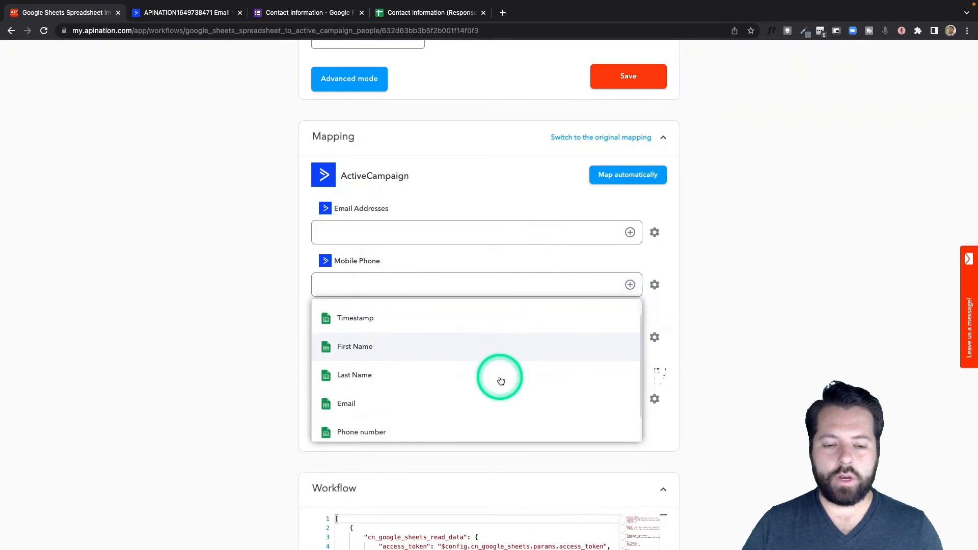
pyautogui.click(476, 398)
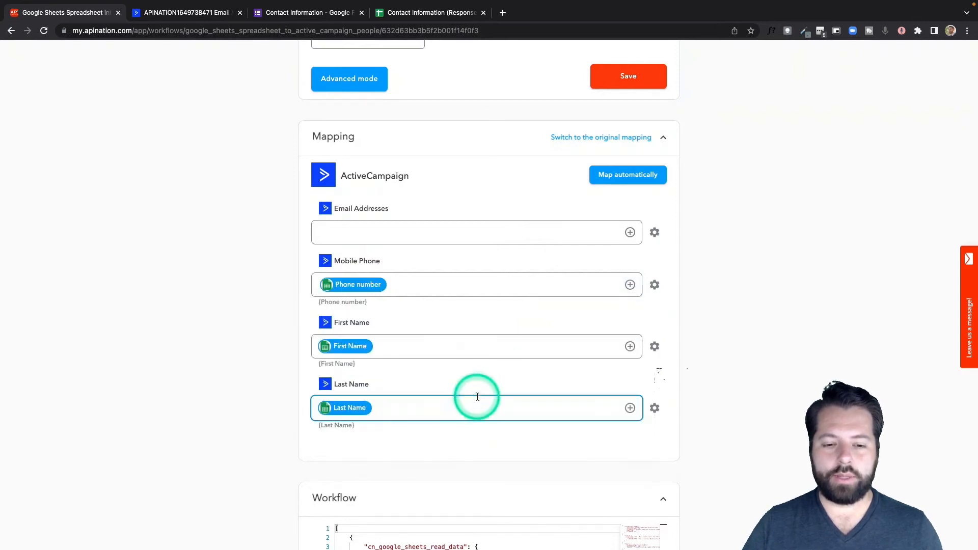
# Map the spreadsheet's Email column to ActiveCampaign's Email Addresses field and activate the Google Sheets Spreadsheet into ActiveCampaign sync
pyautogui.click(631, 233)
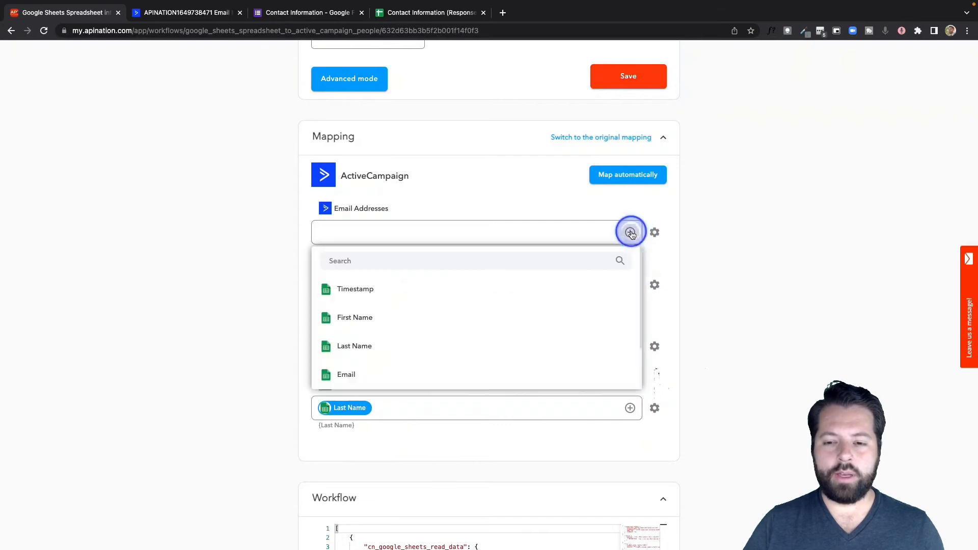
pyautogui.click(424, 372)
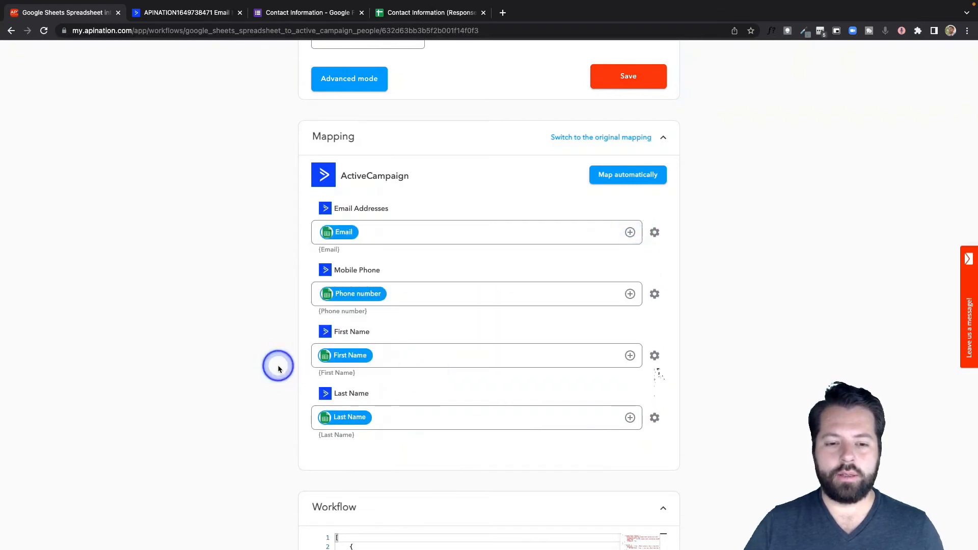
pyautogui.scroll(10, 277, 365)
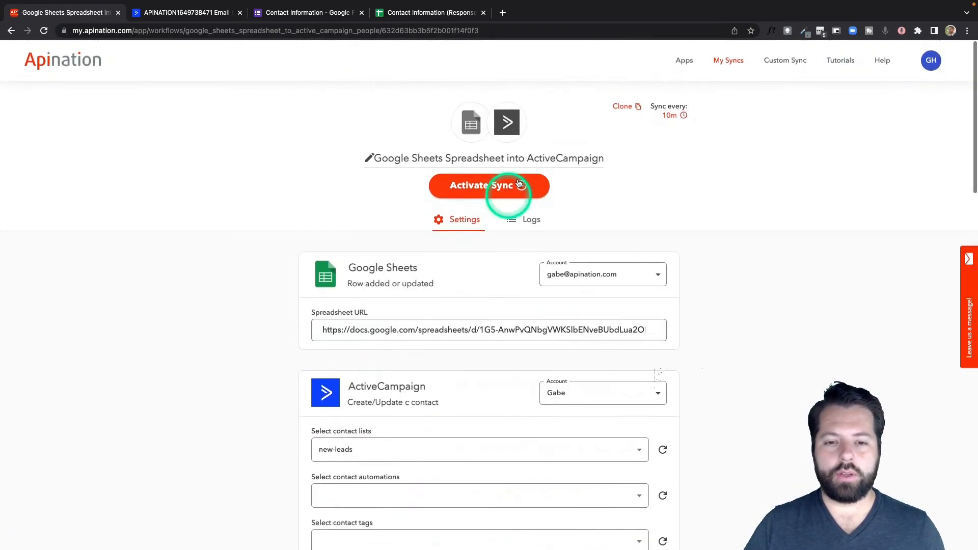
pyautogui.click(520, 185)
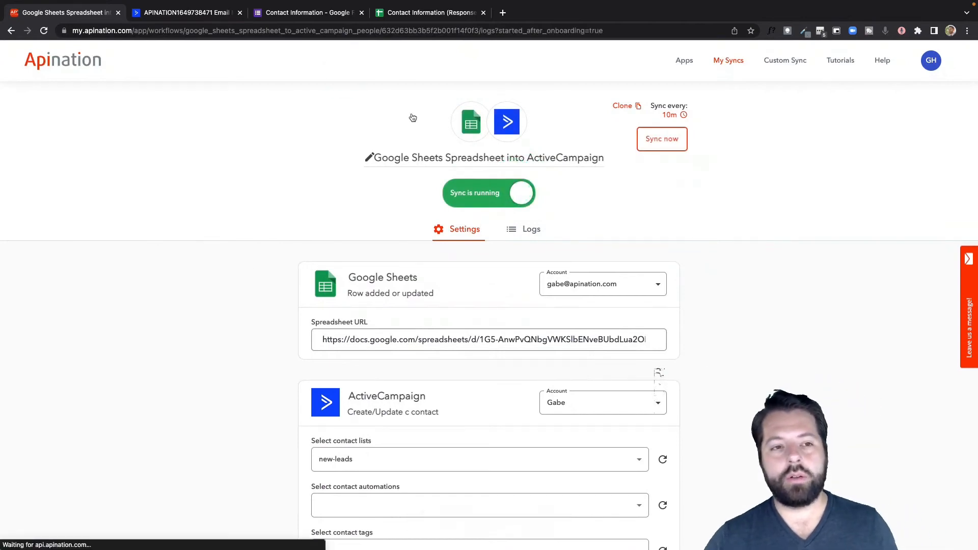
# Review the Contact Information form and its response spreadsheet, and return to the API Nation sync's logs
pyautogui.click(331, 66)
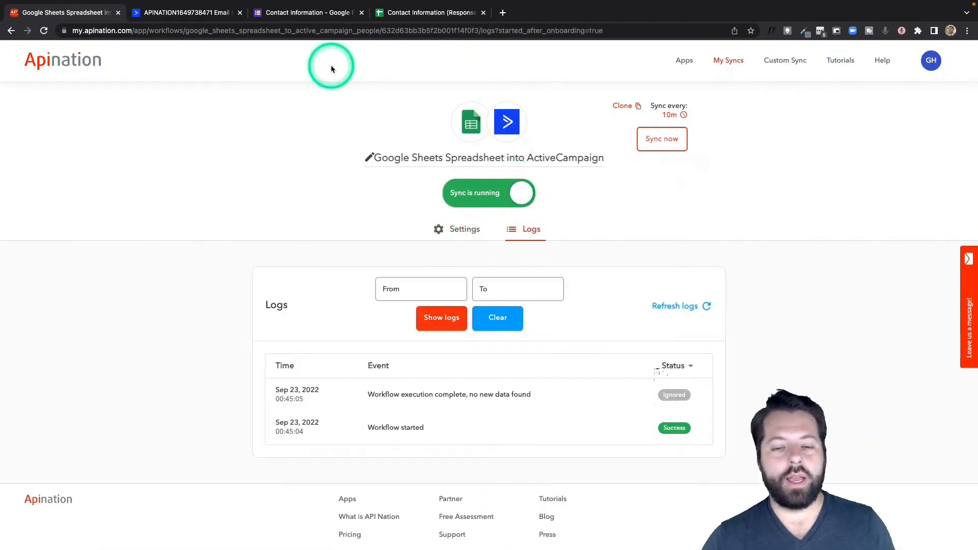
pyautogui.click(315, 15)
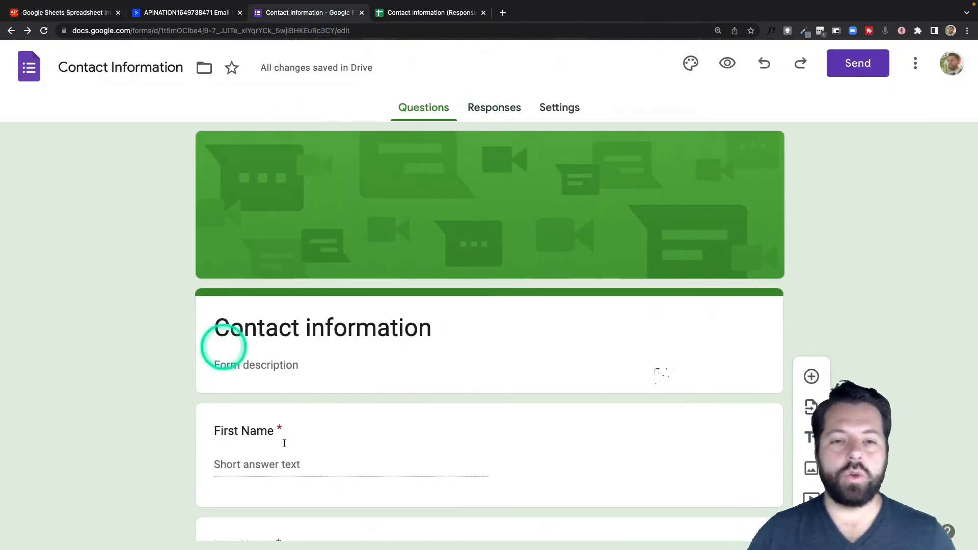
pyautogui.scroll(-2, 445, 438)
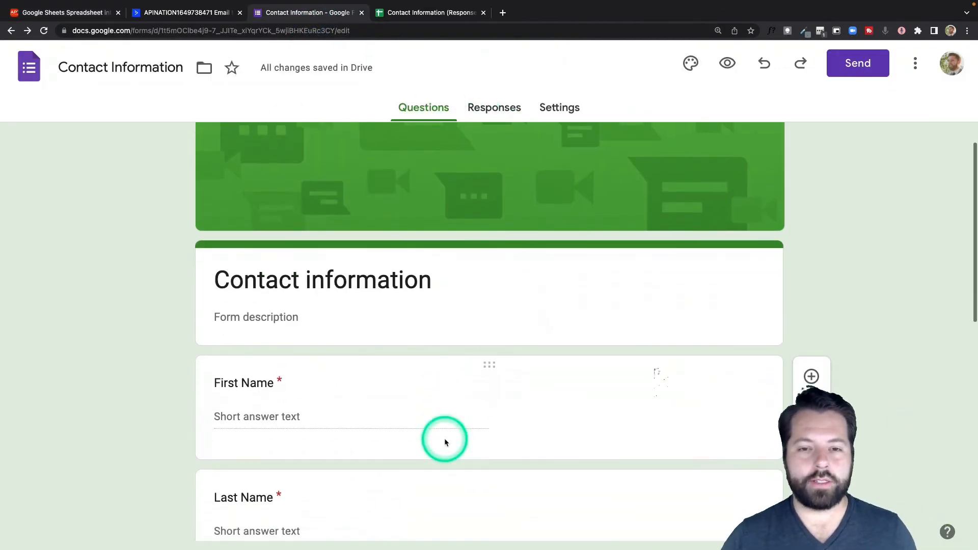
pyautogui.click(395, 18)
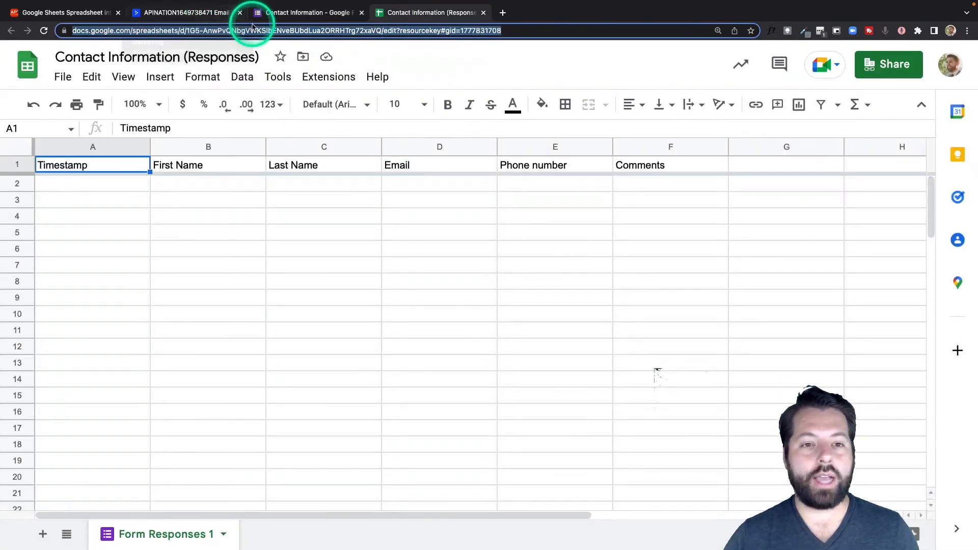
pyautogui.click(73, 14)
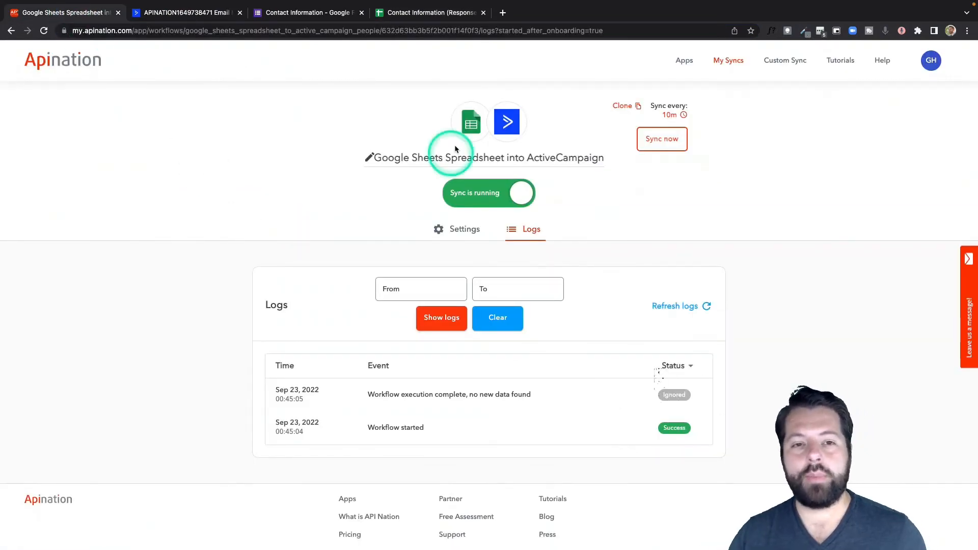
pyautogui.moveTo(436, 1)
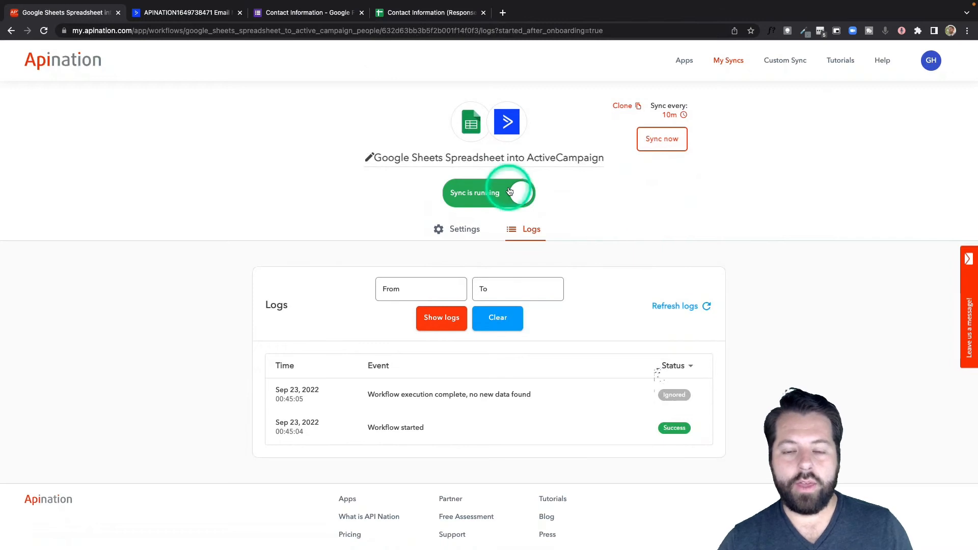
pyautogui.scroll(-1, 506, 186)
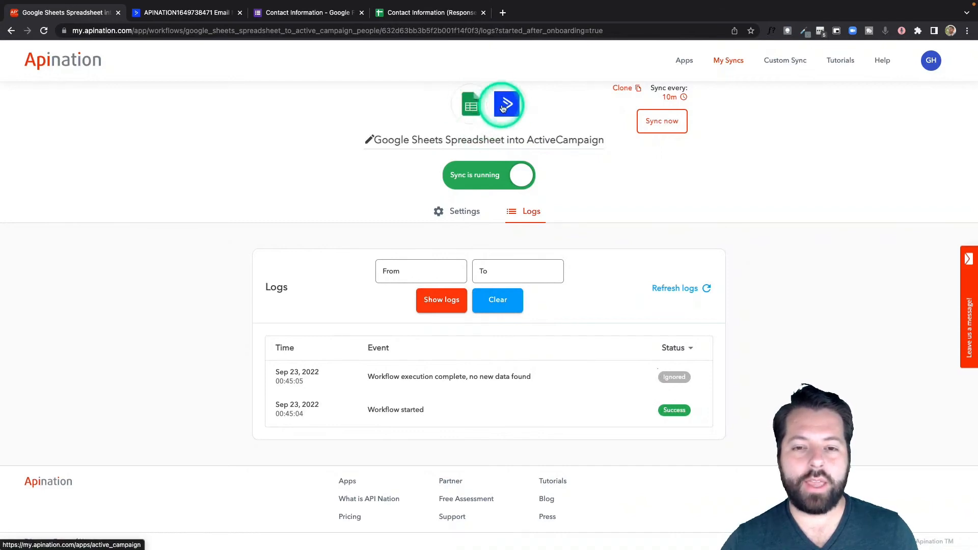
# Set up the ActiveCampaign person to Google Sheets Spreadsheet integration, using the already connected ActiveCampaign and Google Sheets accounts
pyautogui.click(472, 108)
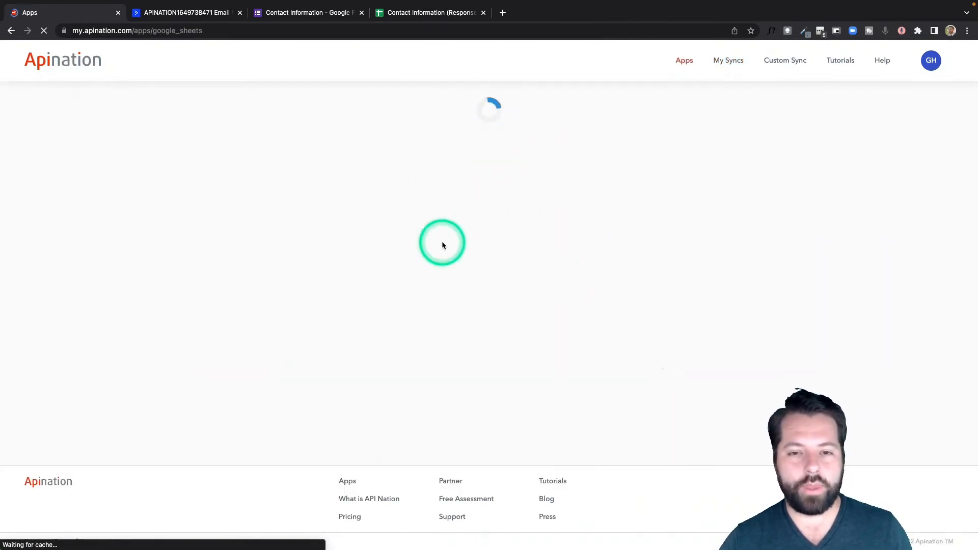
pyautogui.scroll(-1, 442, 245)
pyautogui.click(402, 354)
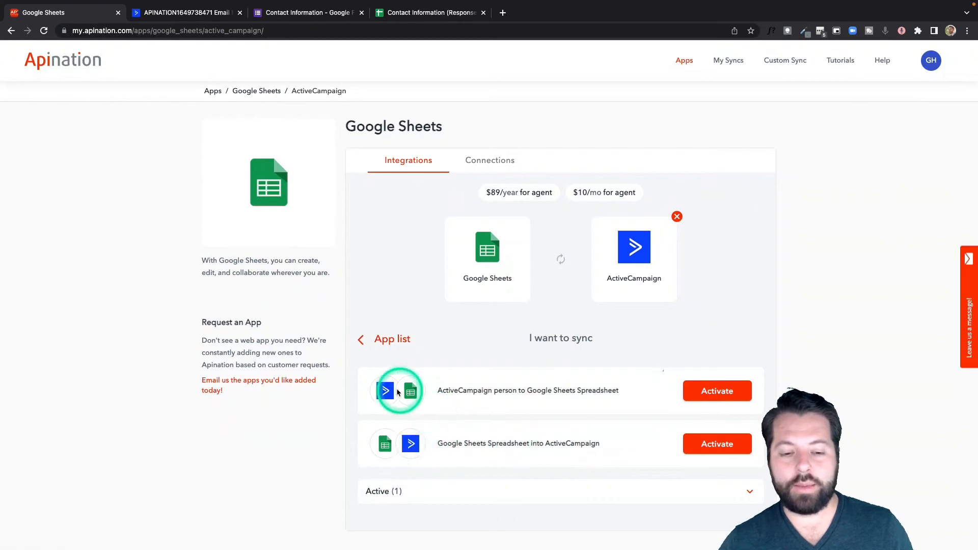
pyautogui.click(717, 392)
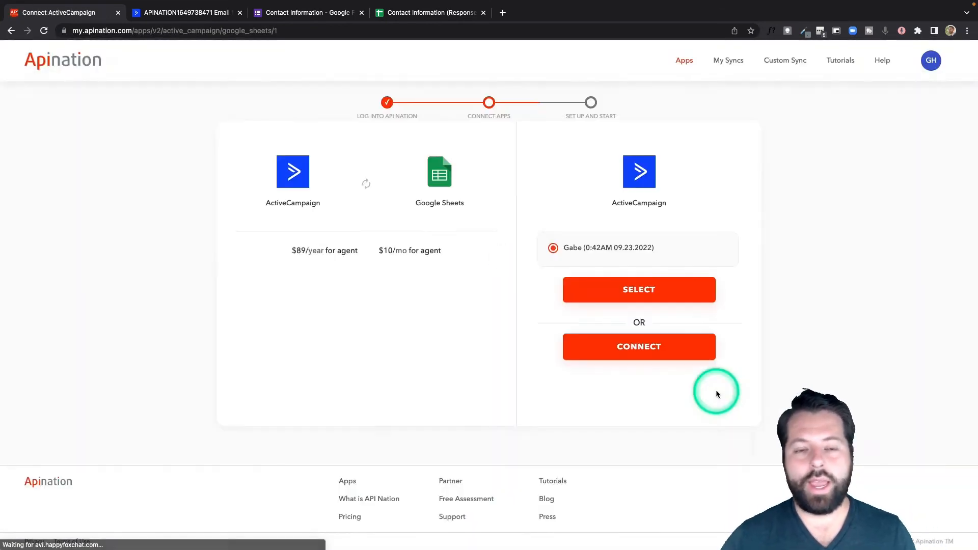
pyautogui.click(688, 298)
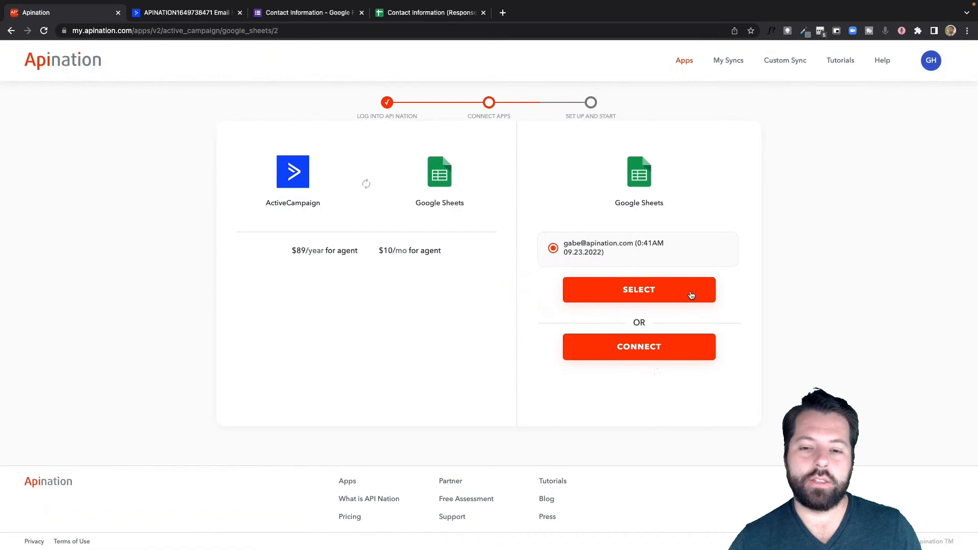
pyautogui.click(692, 288)
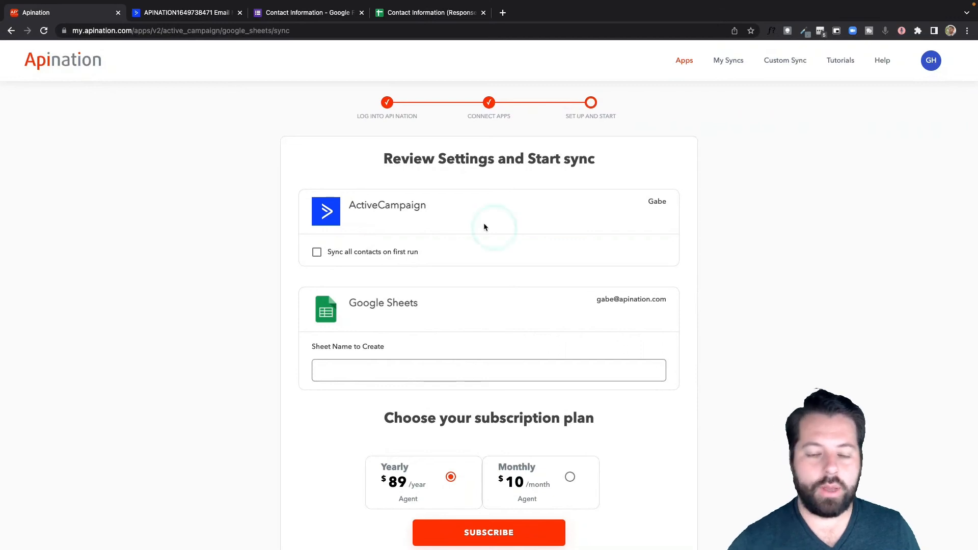
# Enable syncing all contacts on first run, name the sheet ActiveCampaign Contacts, and subscribe on the $89 yearly Agent plan
pyautogui.scroll(-1, 484, 227)
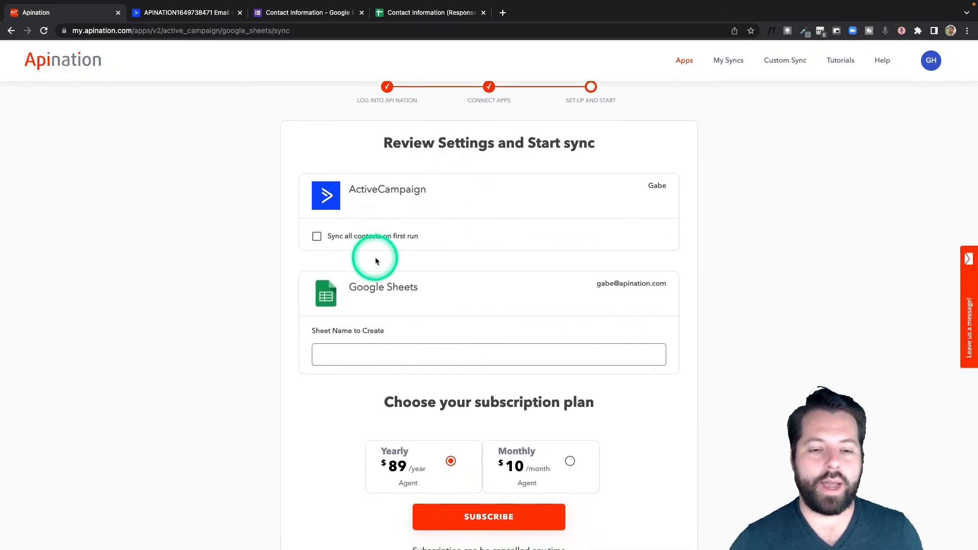
pyautogui.scroll(-3, 417, 289)
pyautogui.click(417, 295)
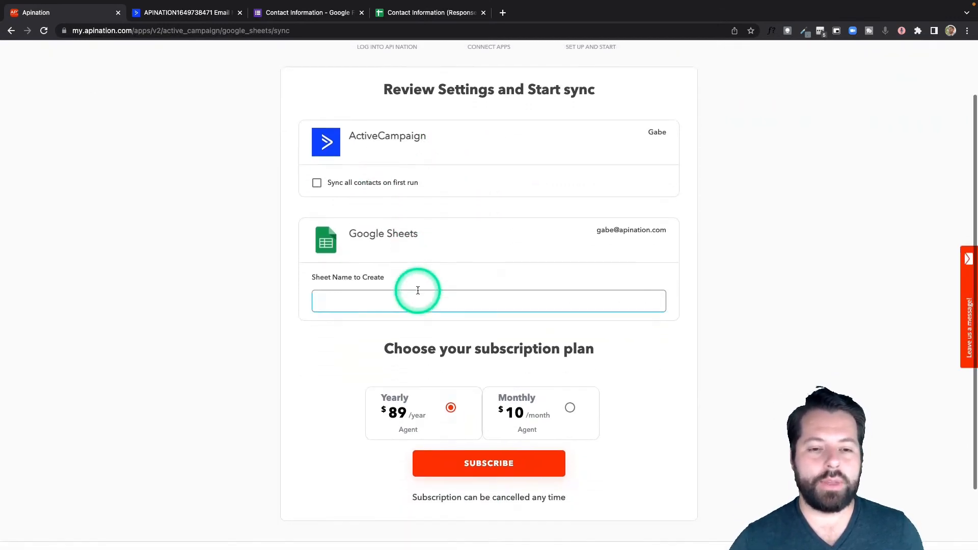
pyautogui.click(400, 182)
pyautogui.click(402, 298)
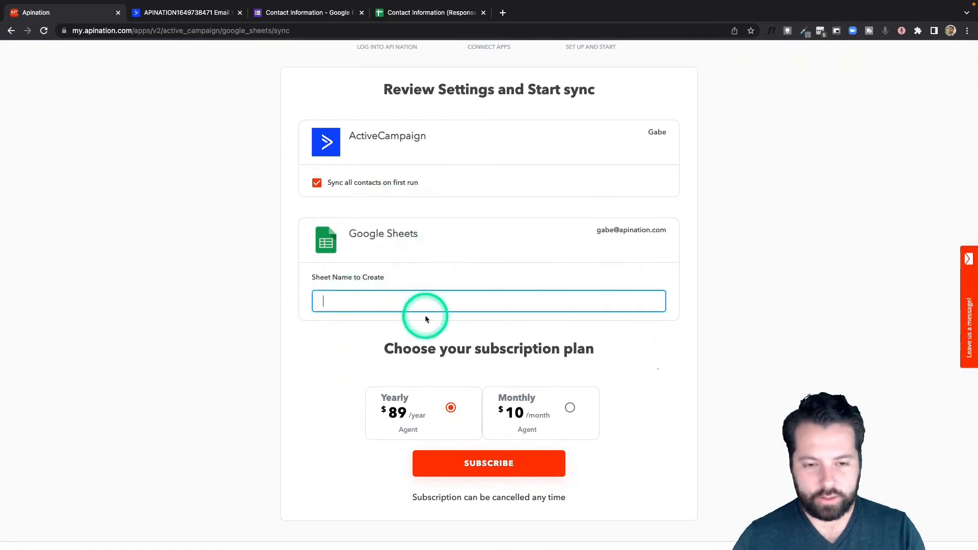
pyautogui.write('ActiveCampaign Contacts')
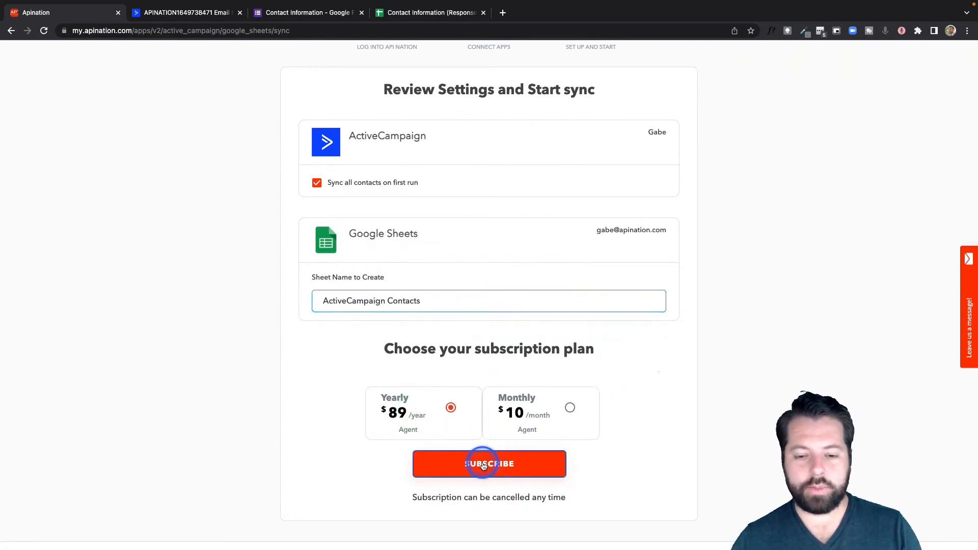
pyautogui.click(483, 466)
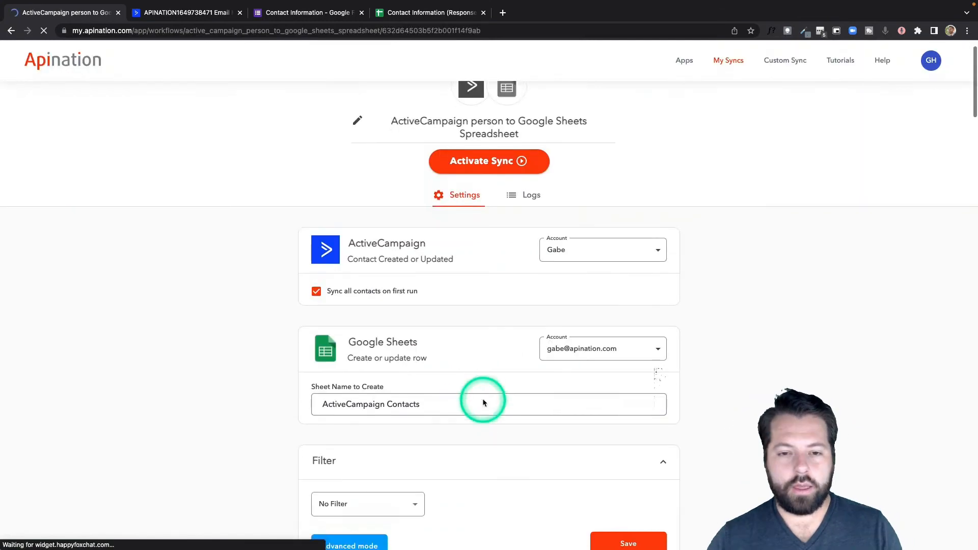
# Examine the filter setting and the Google Sheets field mappings of the ActiveCampaign person to Google Sheets Spreadsheet sync
pyautogui.scroll(-3, 482, 399)
pyautogui.scroll(-5, 483, 400)
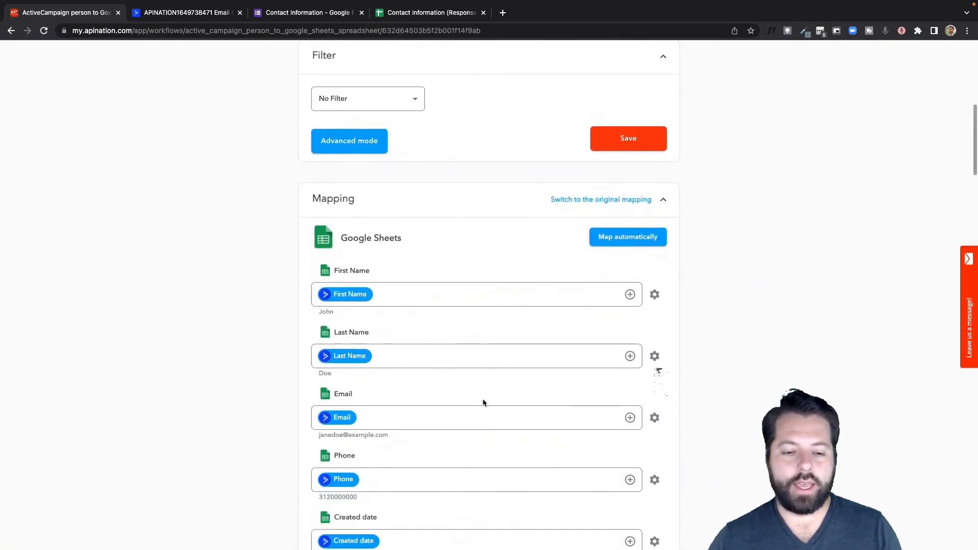
pyautogui.scroll(-5, 484, 402)
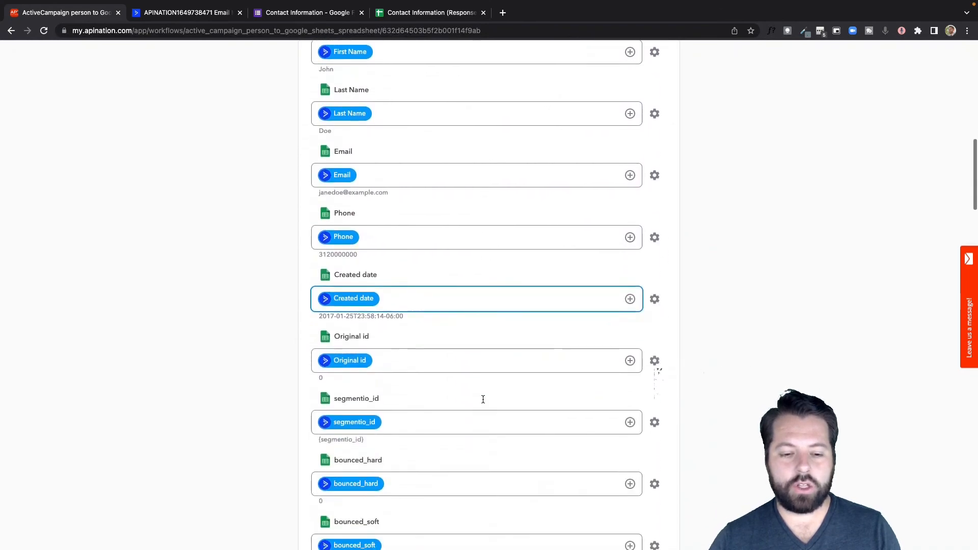
pyautogui.scroll(10, 483, 399)
pyautogui.click(385, 360)
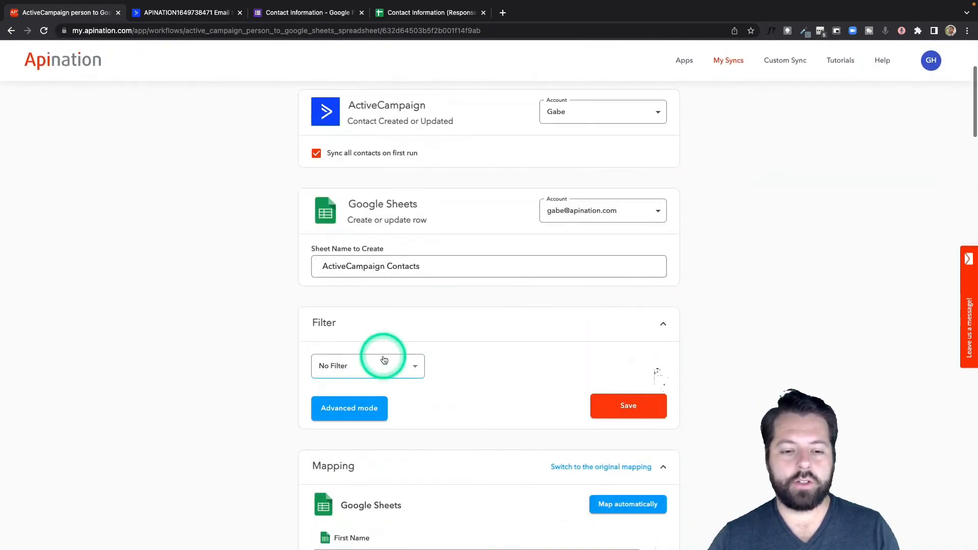
pyautogui.scroll(-5, 472, 355)
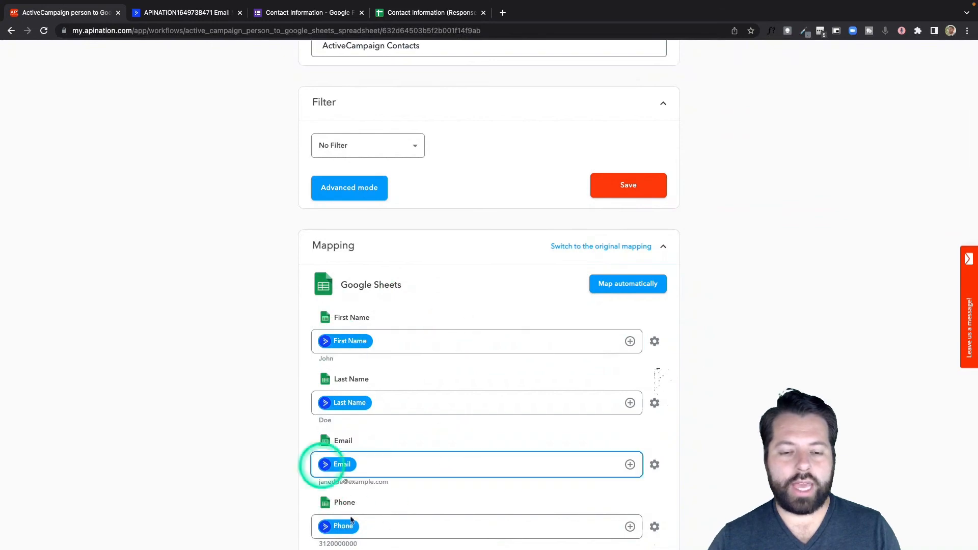
pyautogui.scroll(-10, 491, 382)
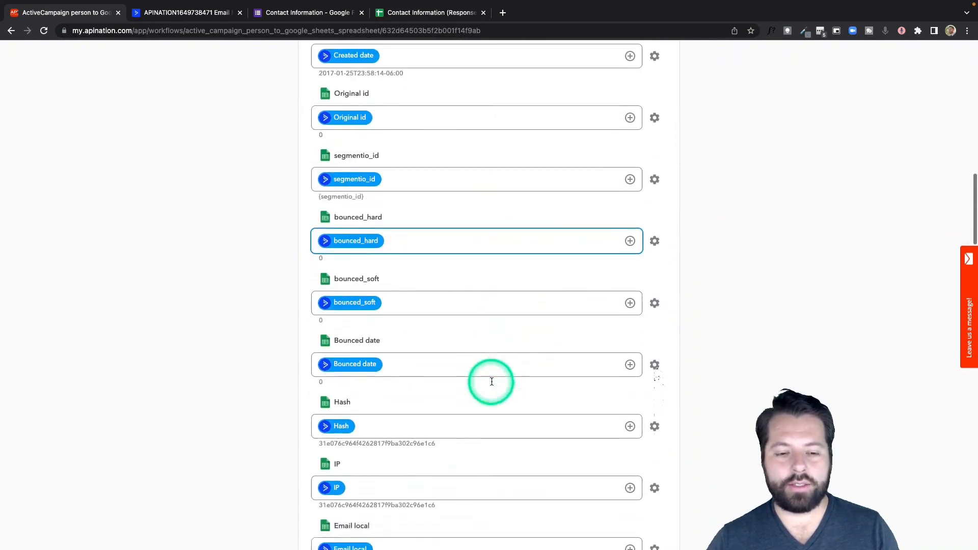
pyautogui.scroll(-6, 491, 380)
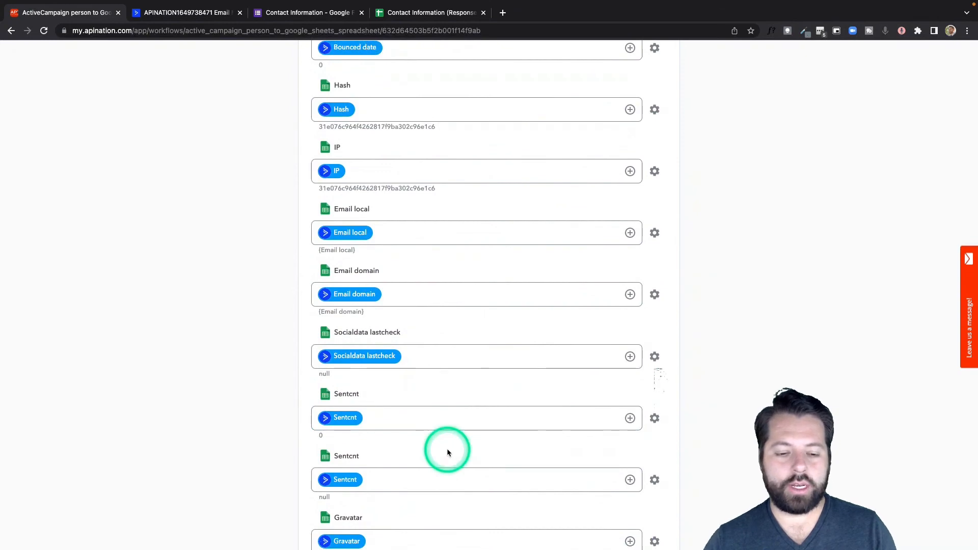
# Activate the ActiveCampaign person to Google Sheets Spreadsheet sync and open the list of own syncs
pyautogui.scroll(20, 448, 462)
pyautogui.click(492, 203)
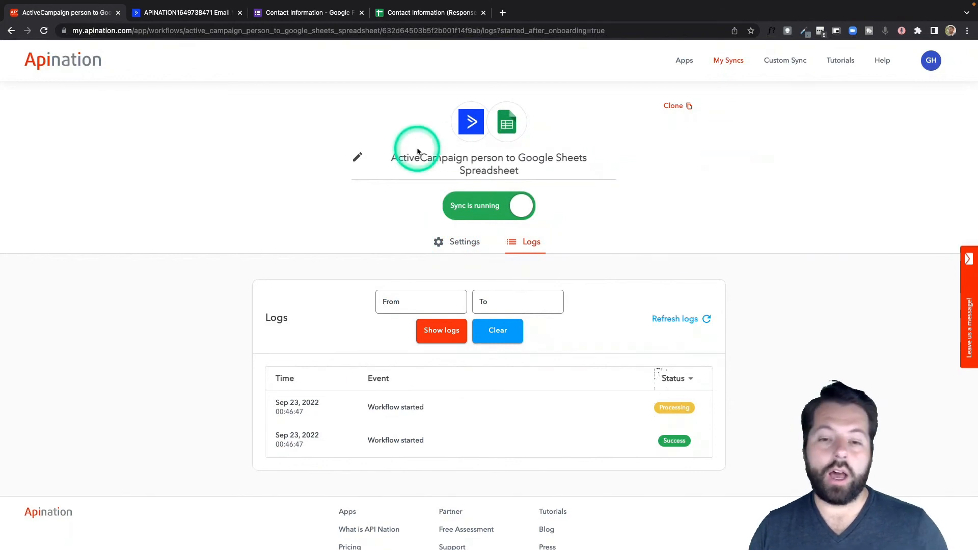
pyautogui.click(739, 62)
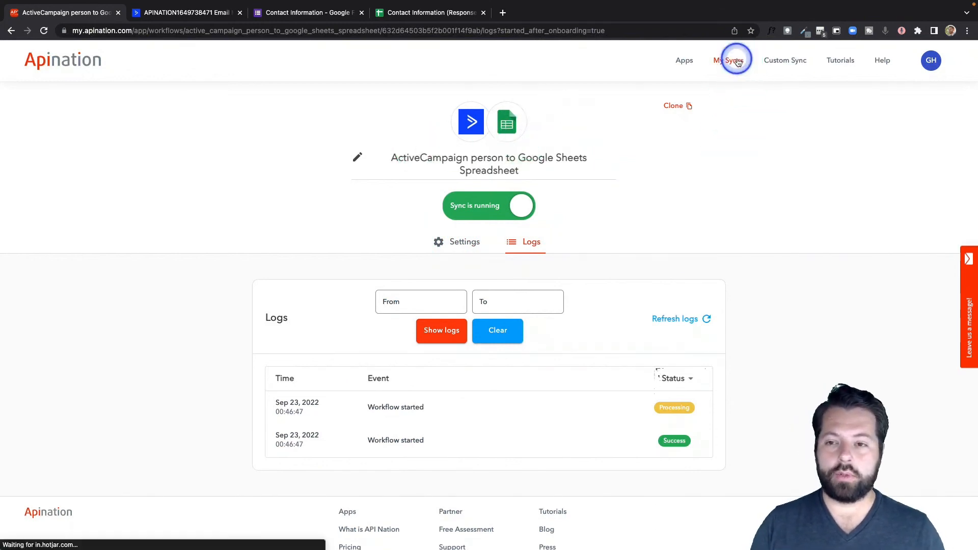